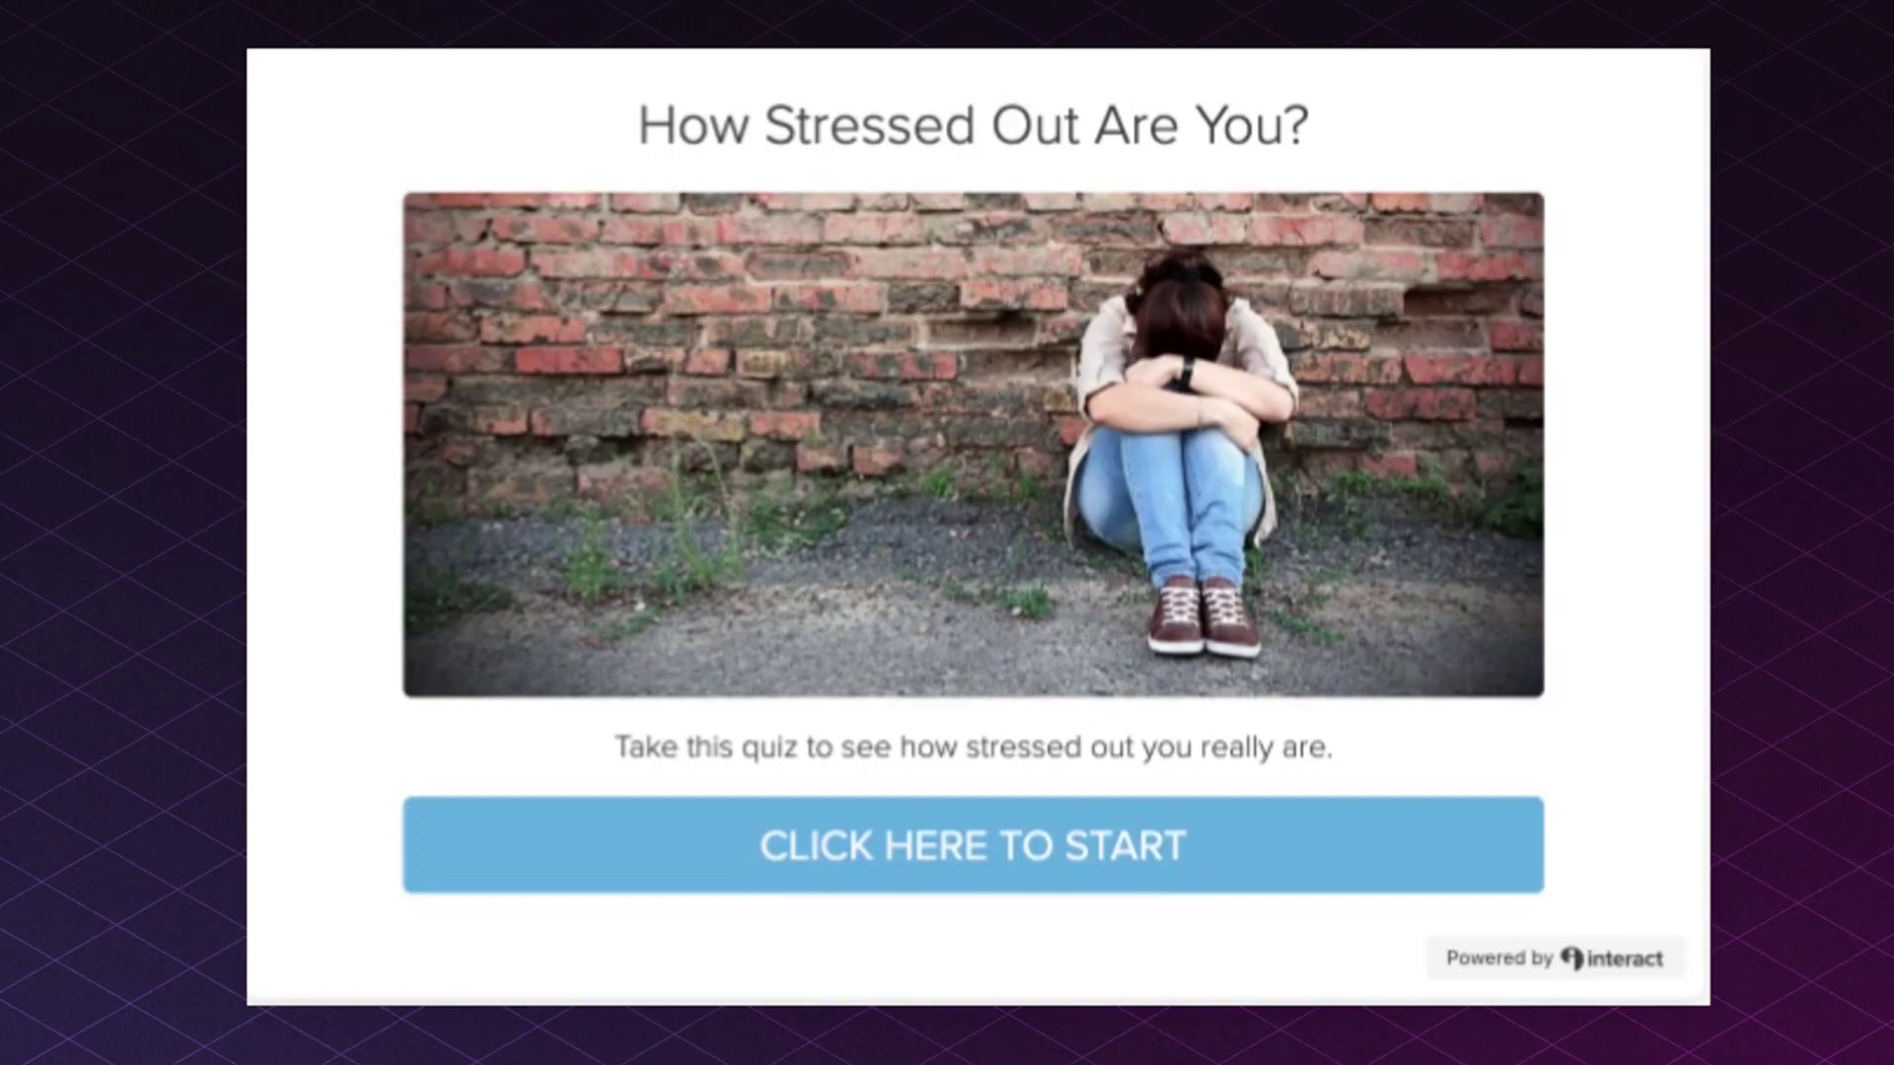
Start the stress quiz and answer Sometimes to each question, reaching the confidence question
click(921, 875)
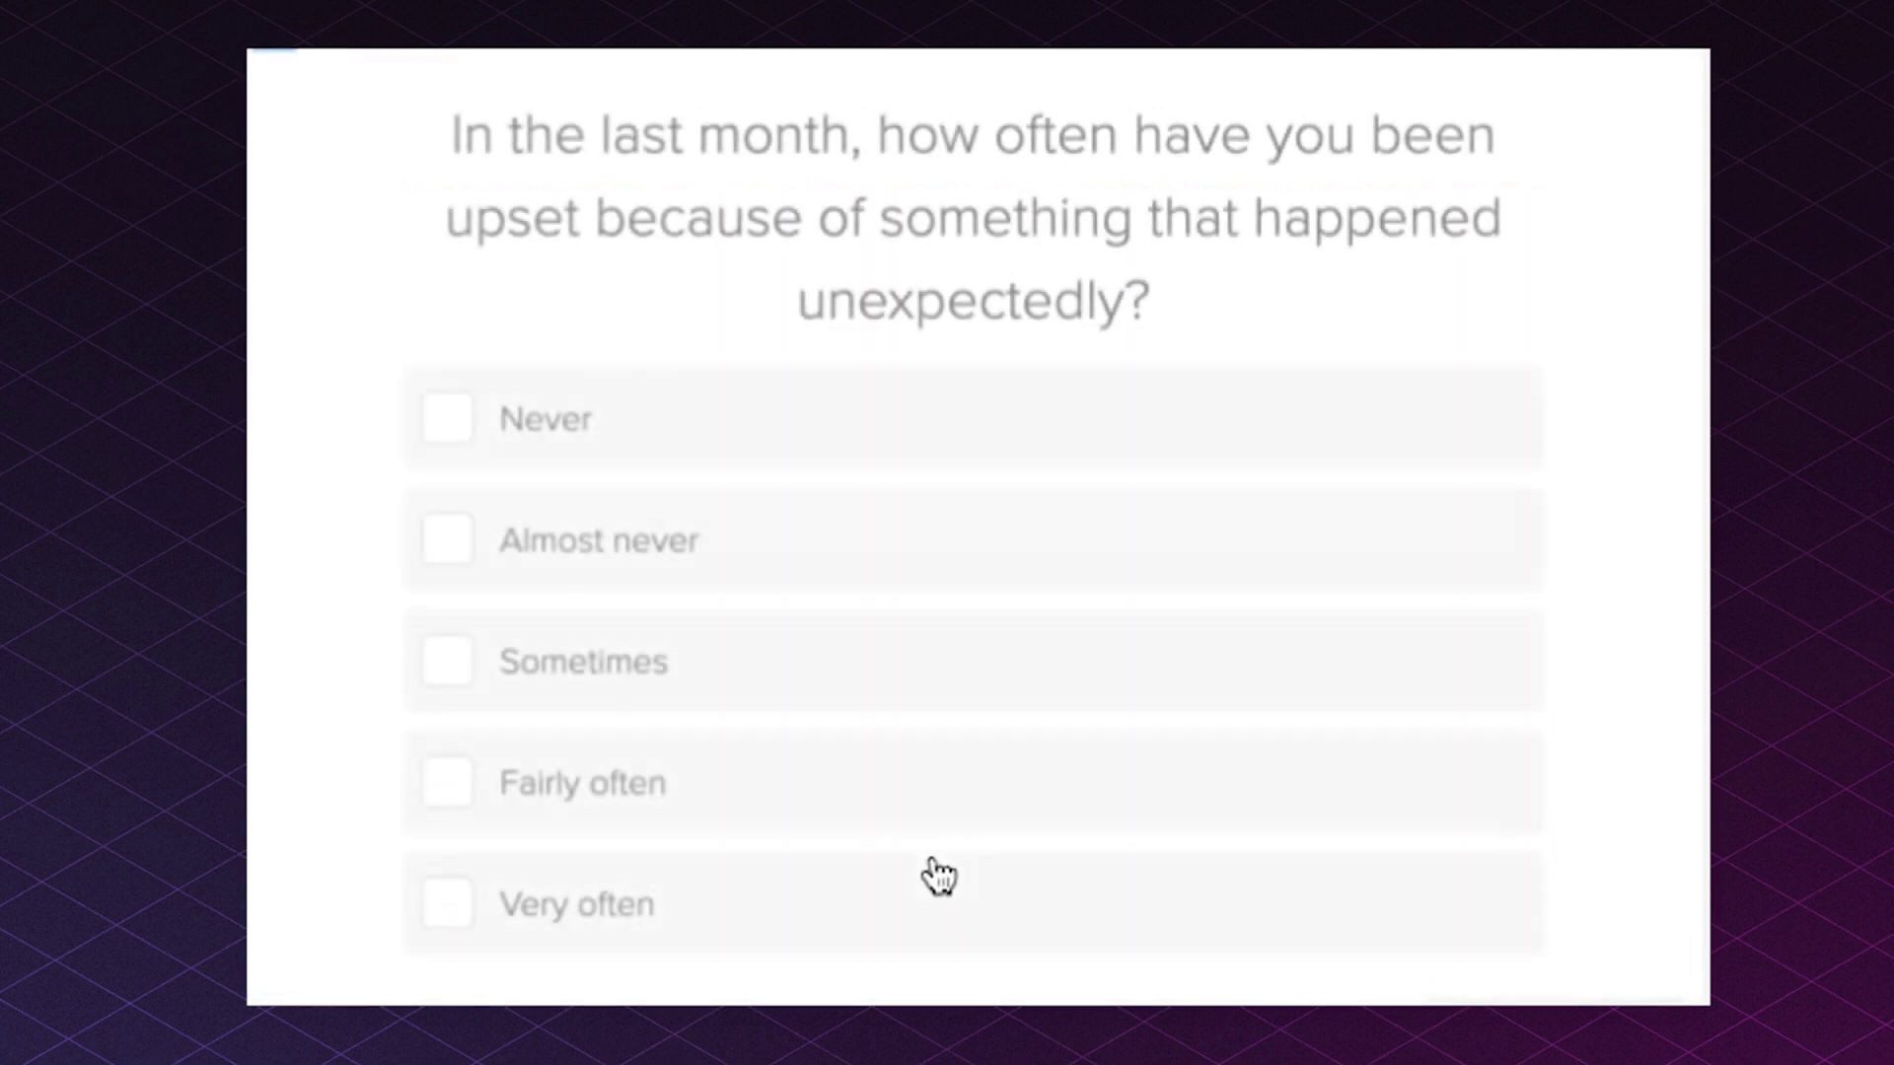
click(1144, 666)
click(1147, 668)
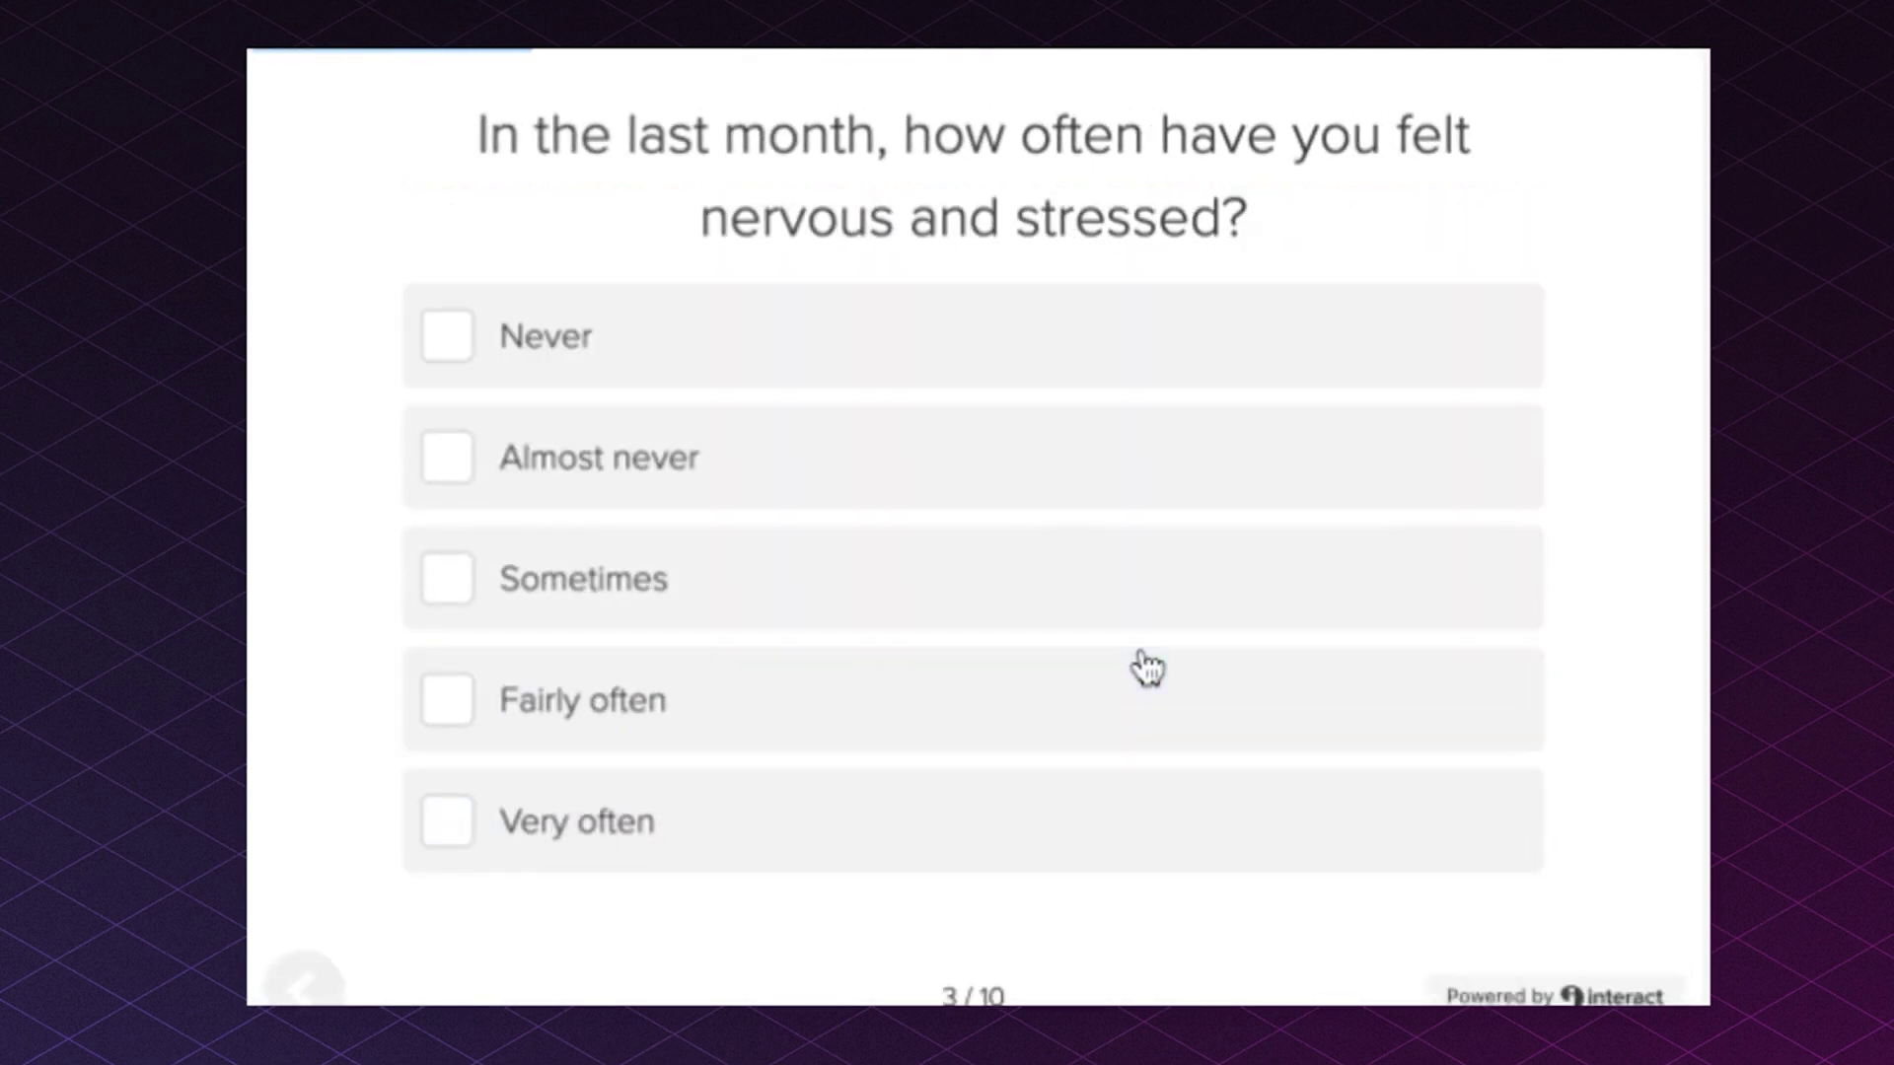
click(1148, 611)
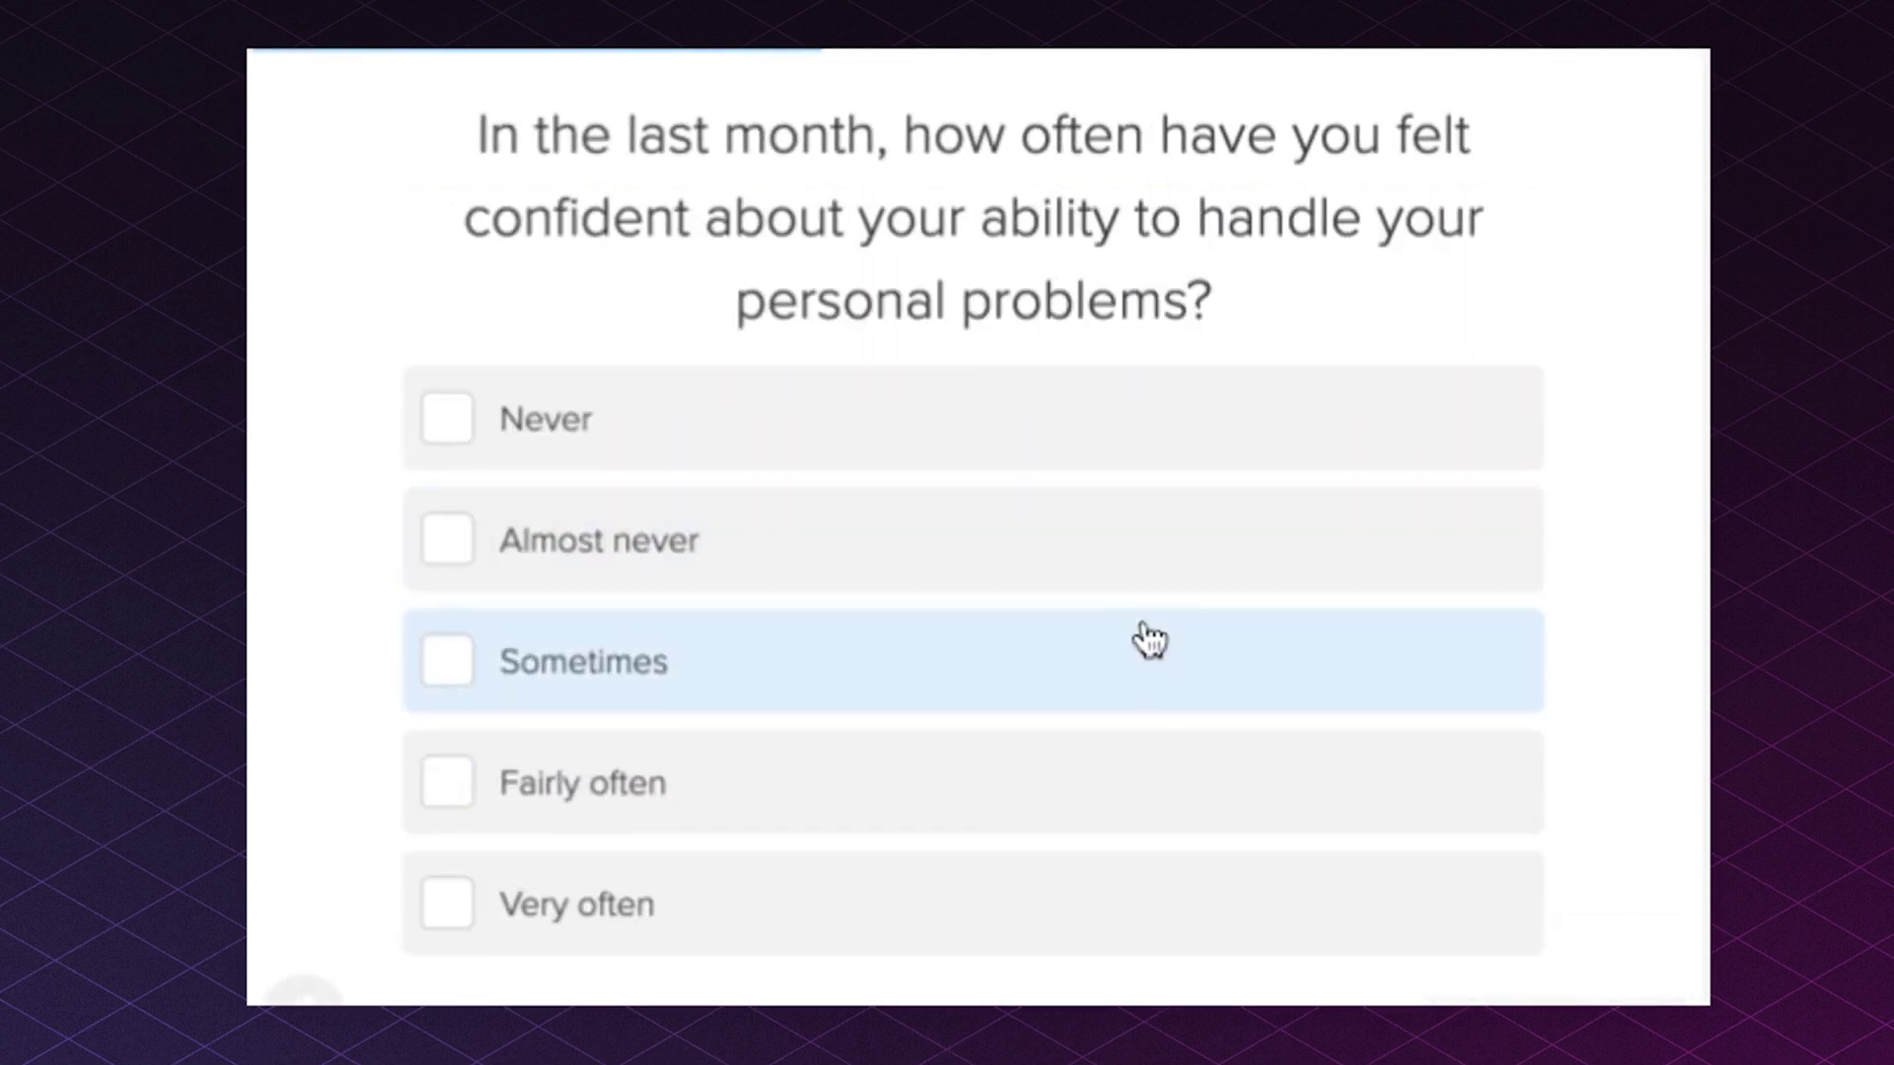
click(1156, 651)
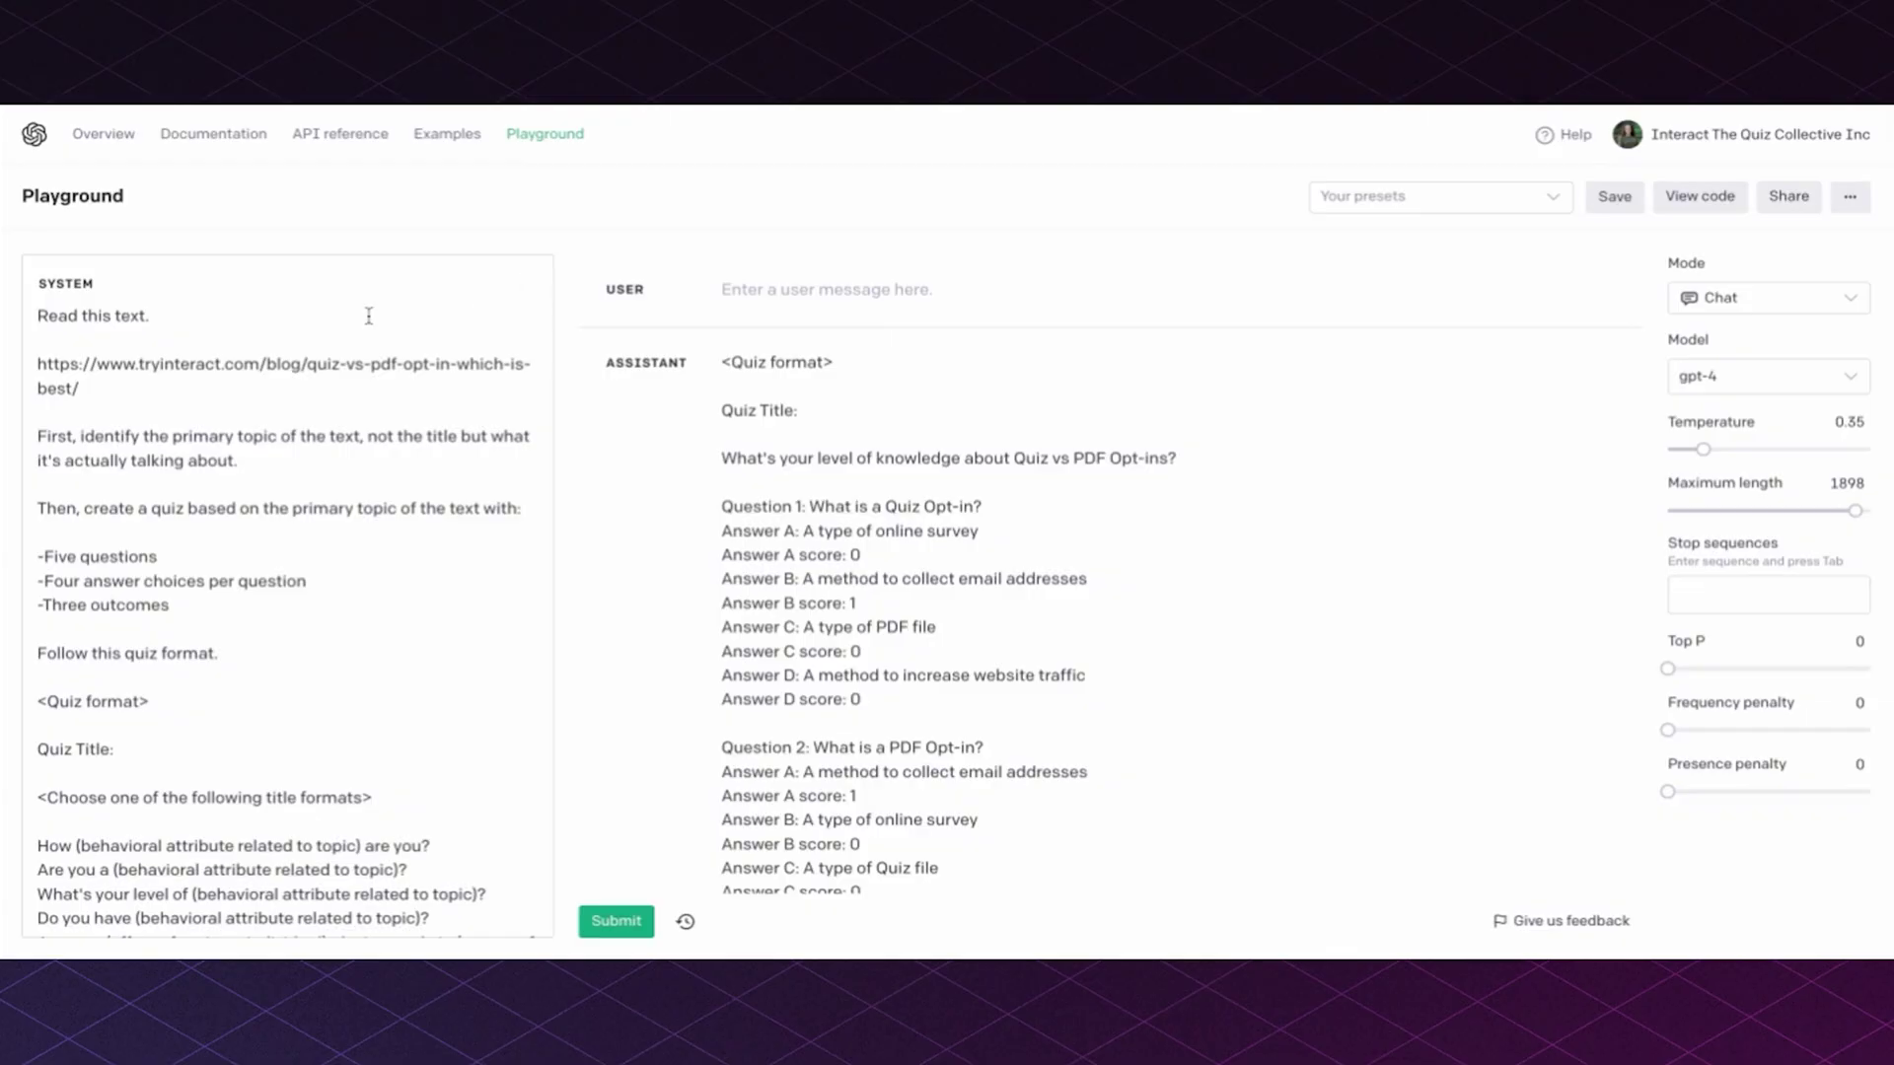
scroll(369, 315, down, 1)
scroll(369, 316, up, 1)
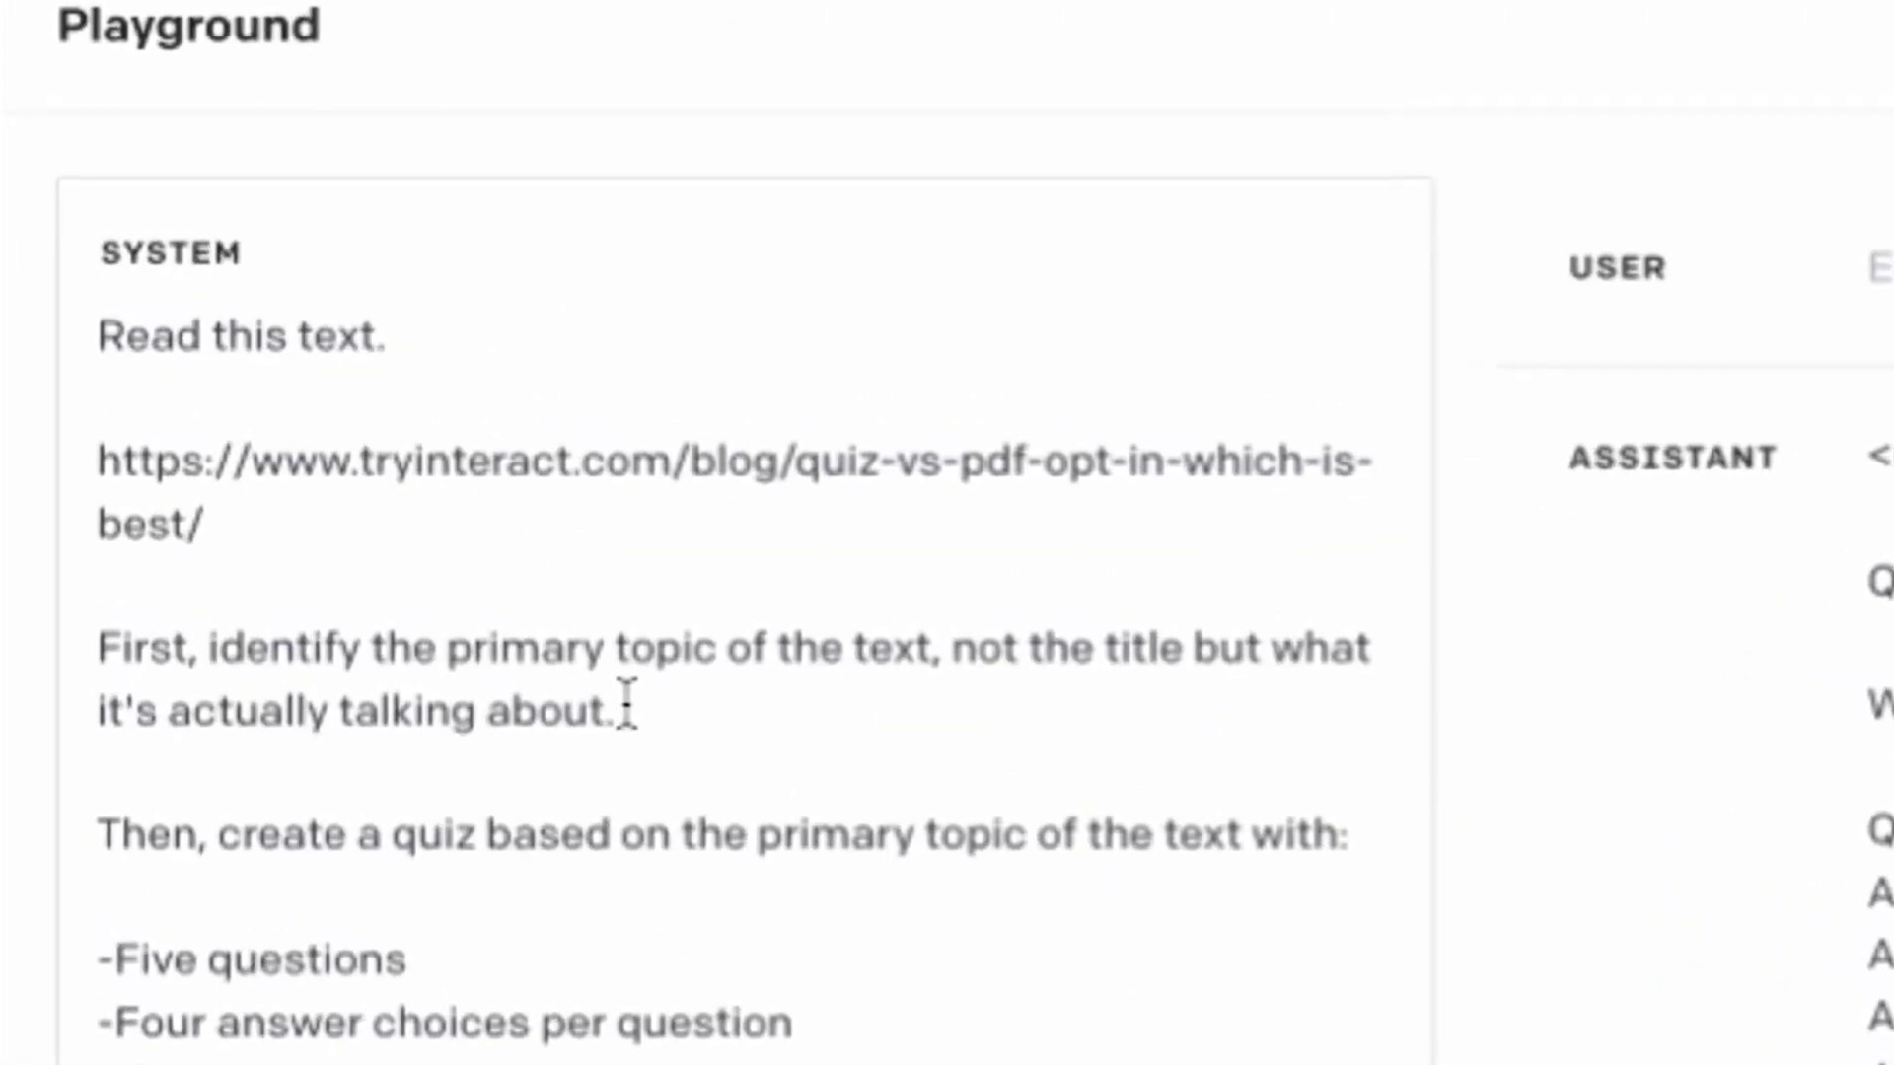
click(628, 705)
key(shift+Up)
key(shift+Up)
key(shift+Up)
key(shift+Up)
key(shift+Up)
key(shift+Up)
key(shift+Up)
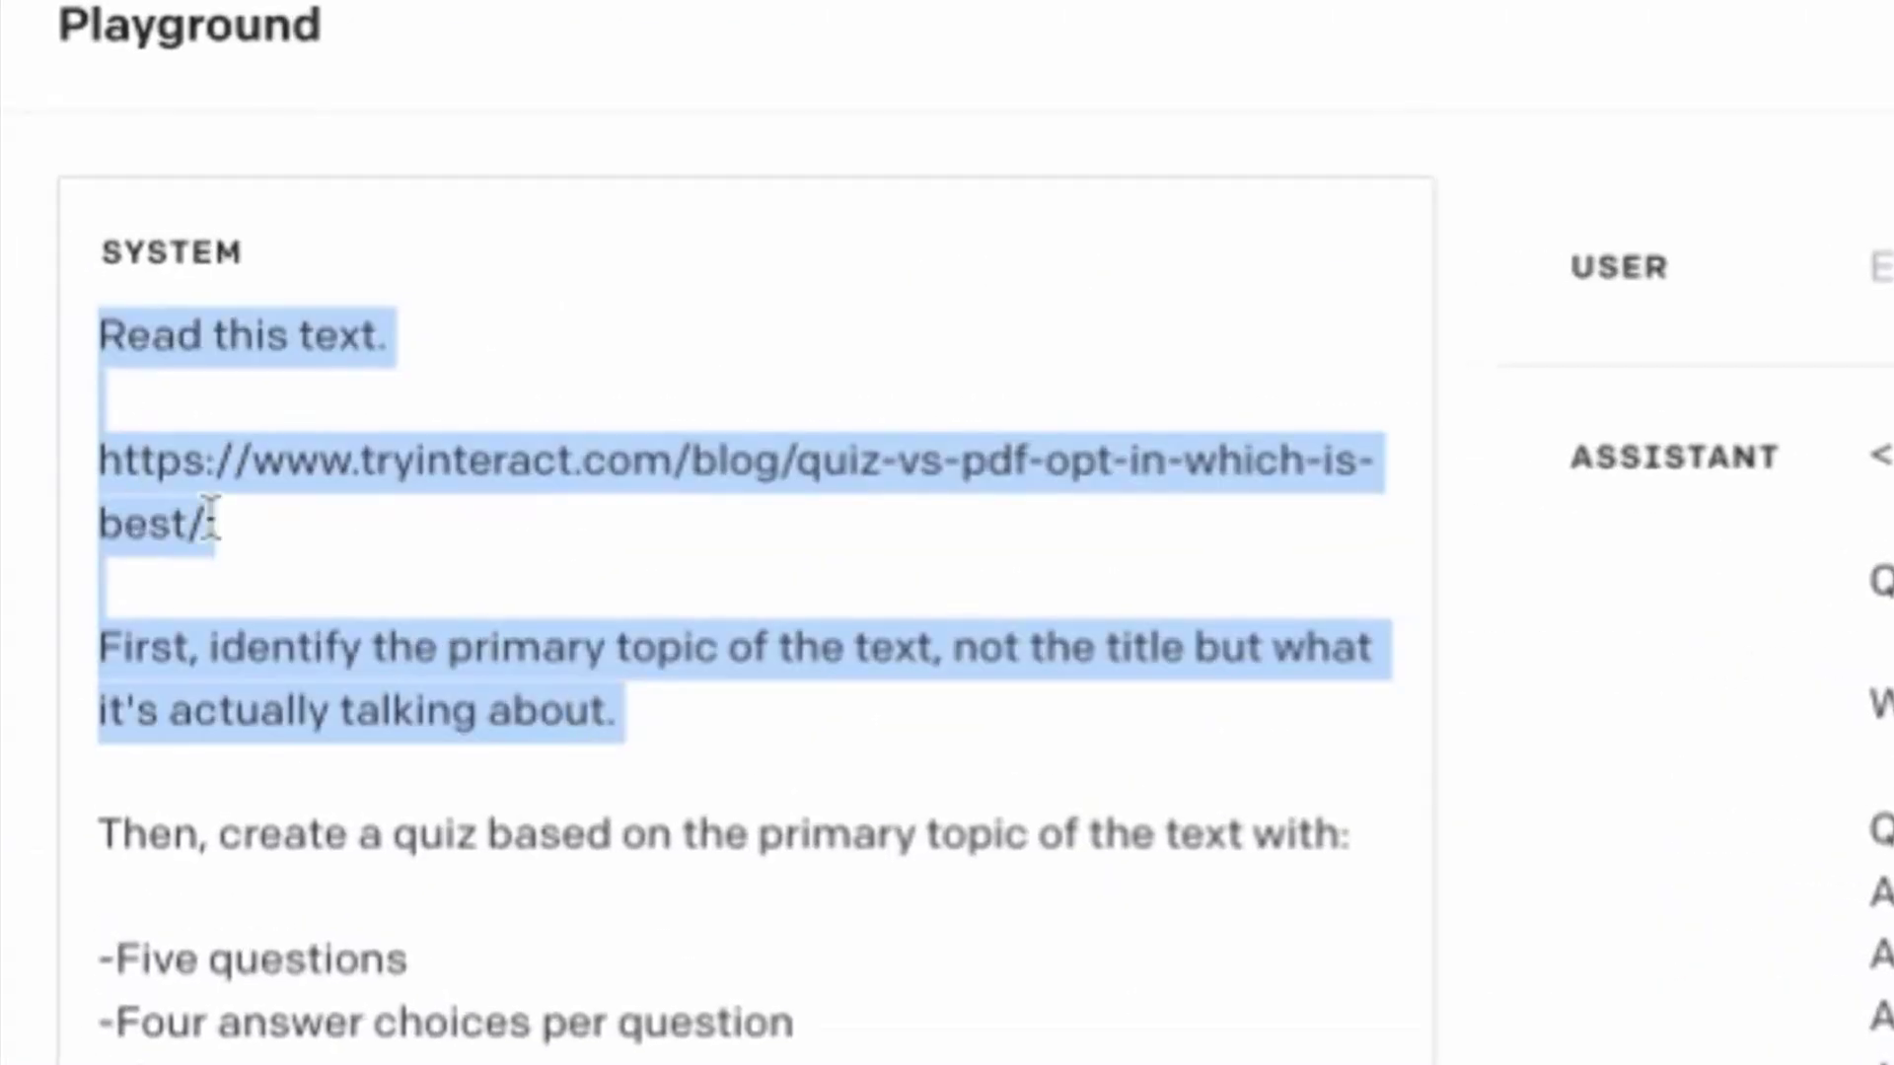
click(264, 553)
triple_click(258, 547)
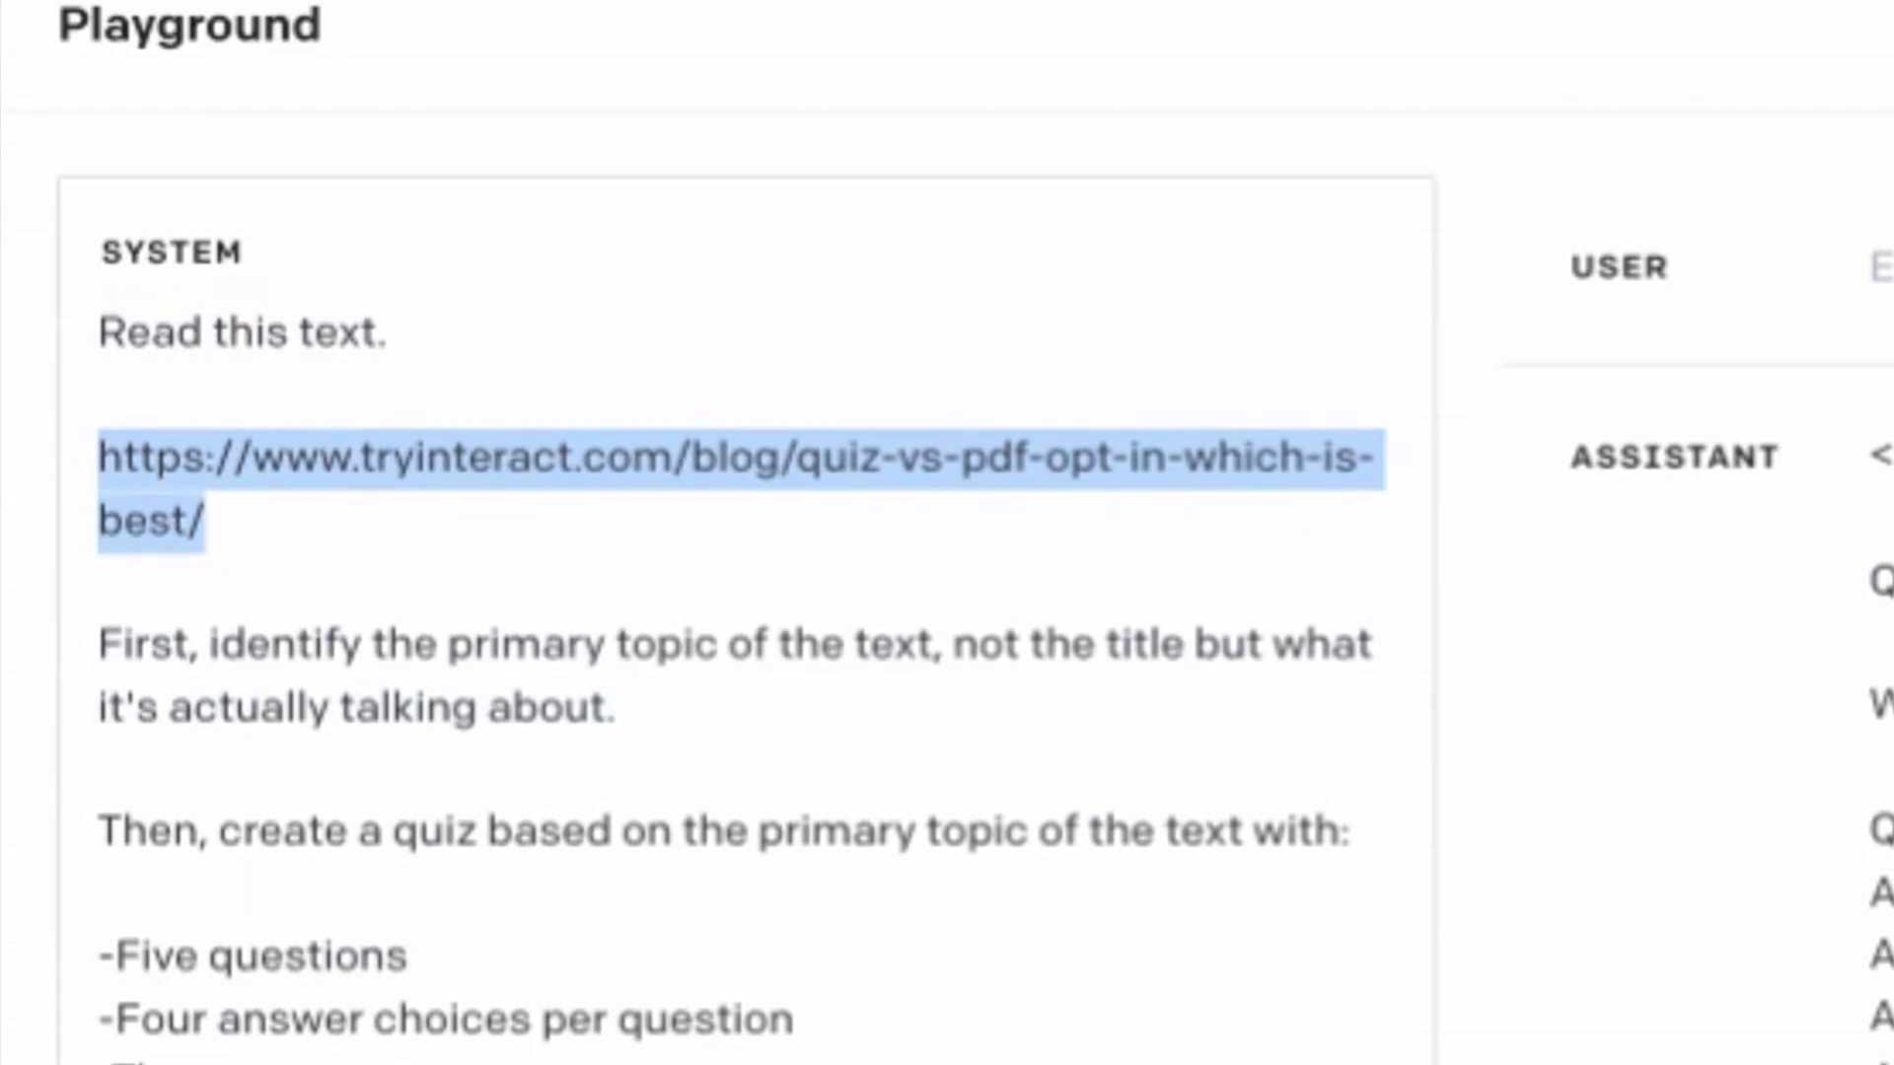
scroll(759, 680, down, 4)
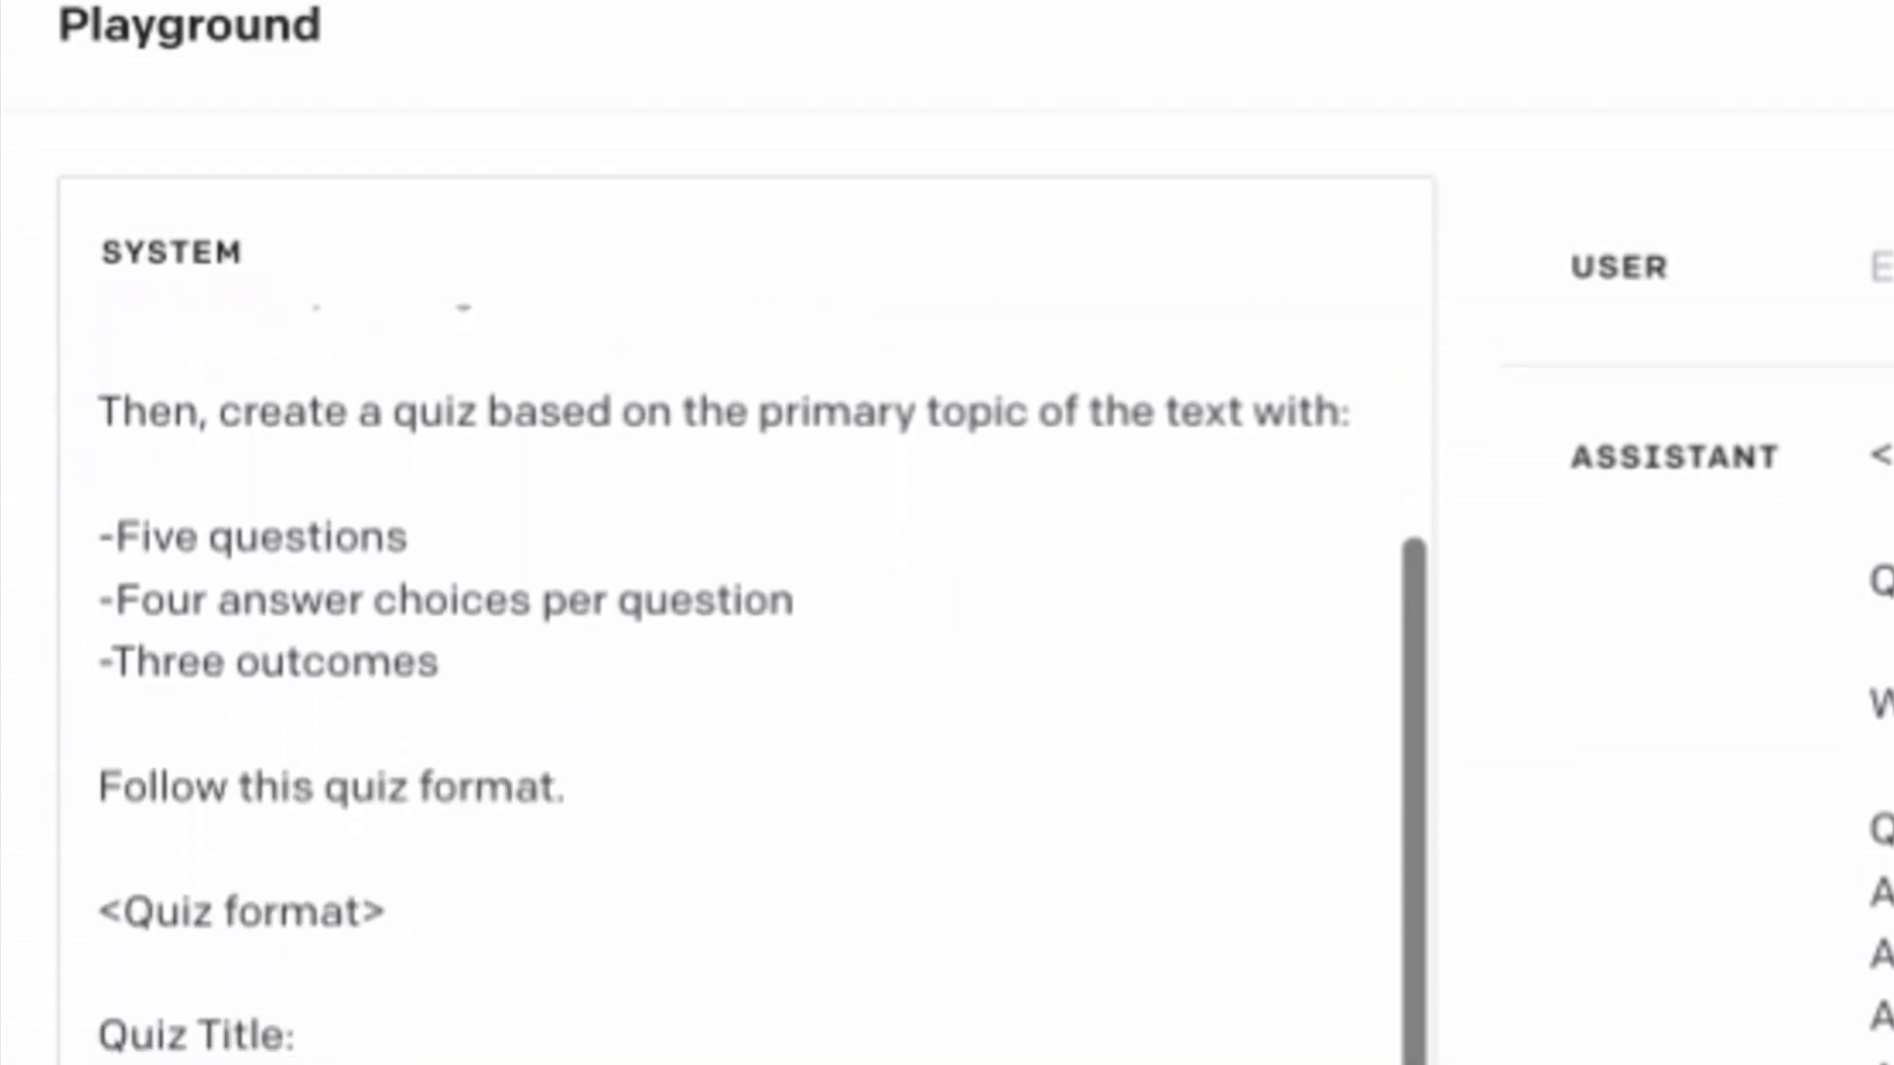
scroll(760, 681, down, 2)
scroll(760, 681, down, 6)
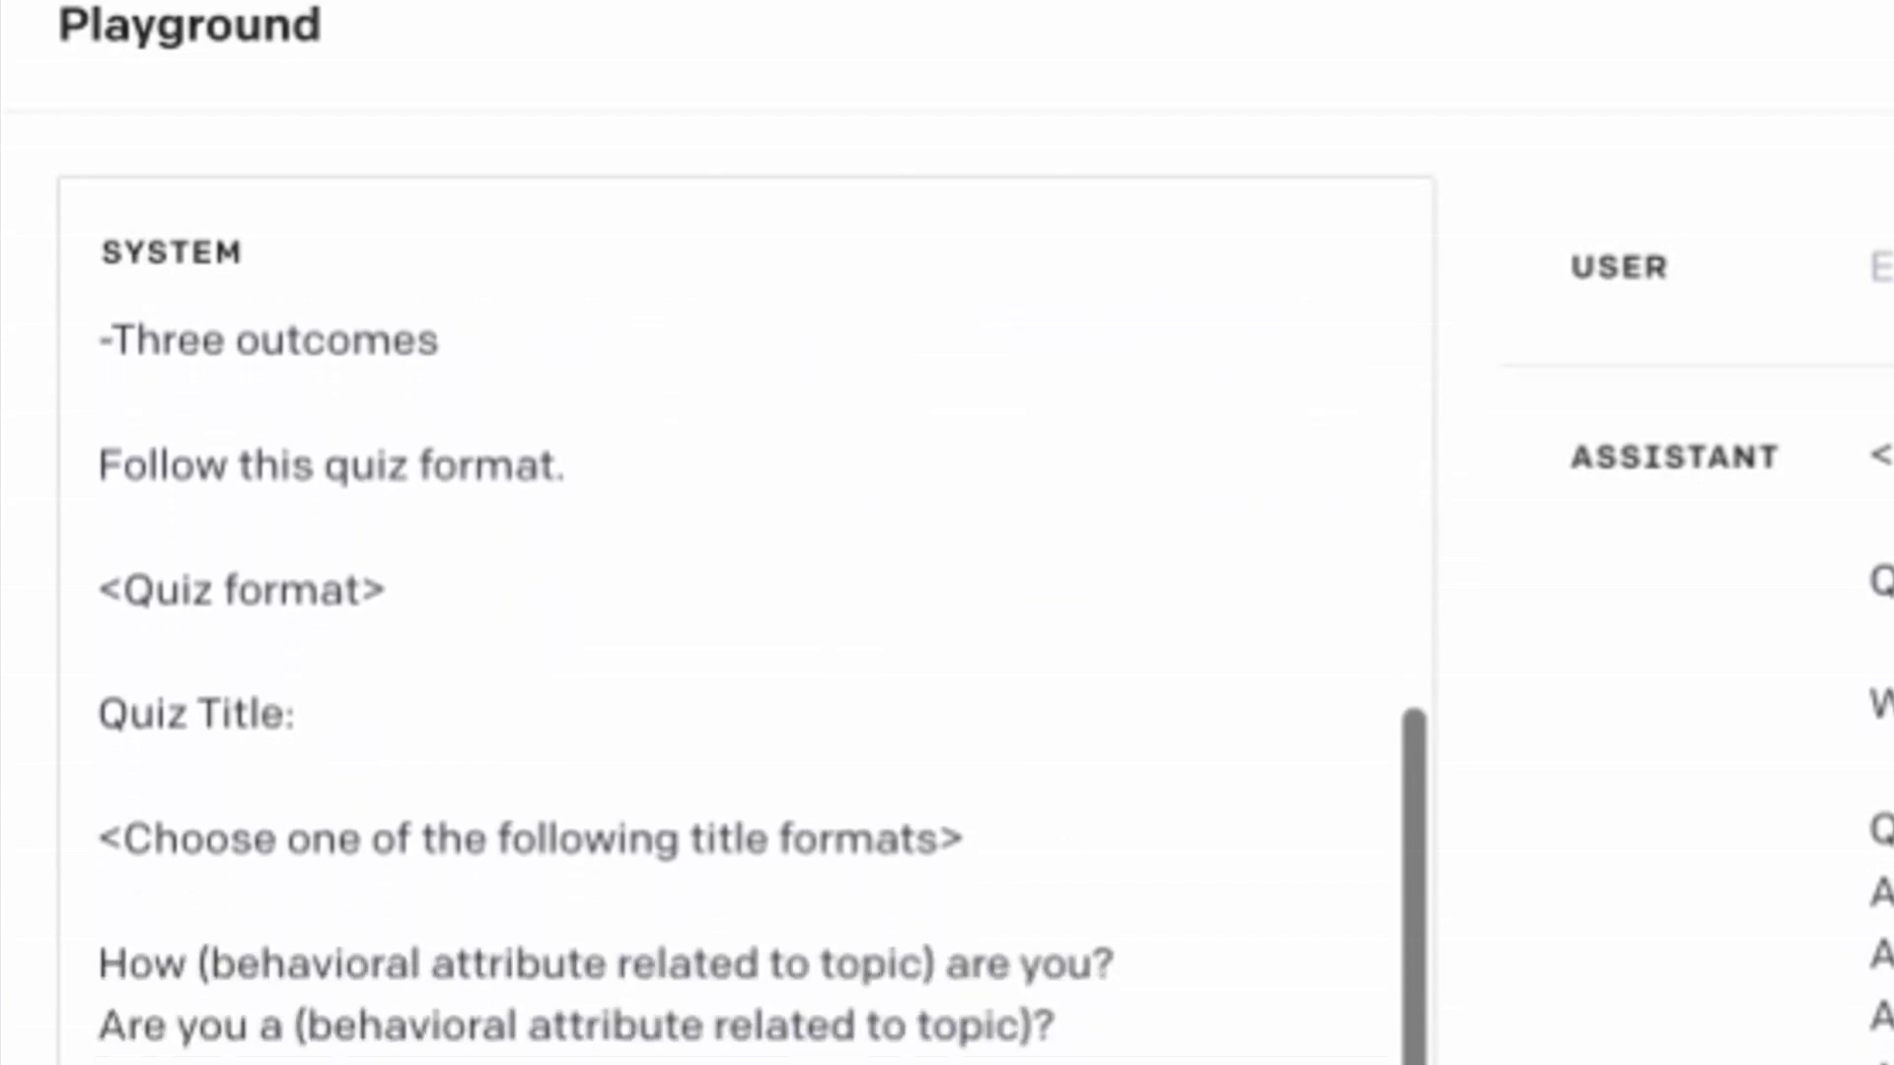
scroll(760, 680, down, 3)
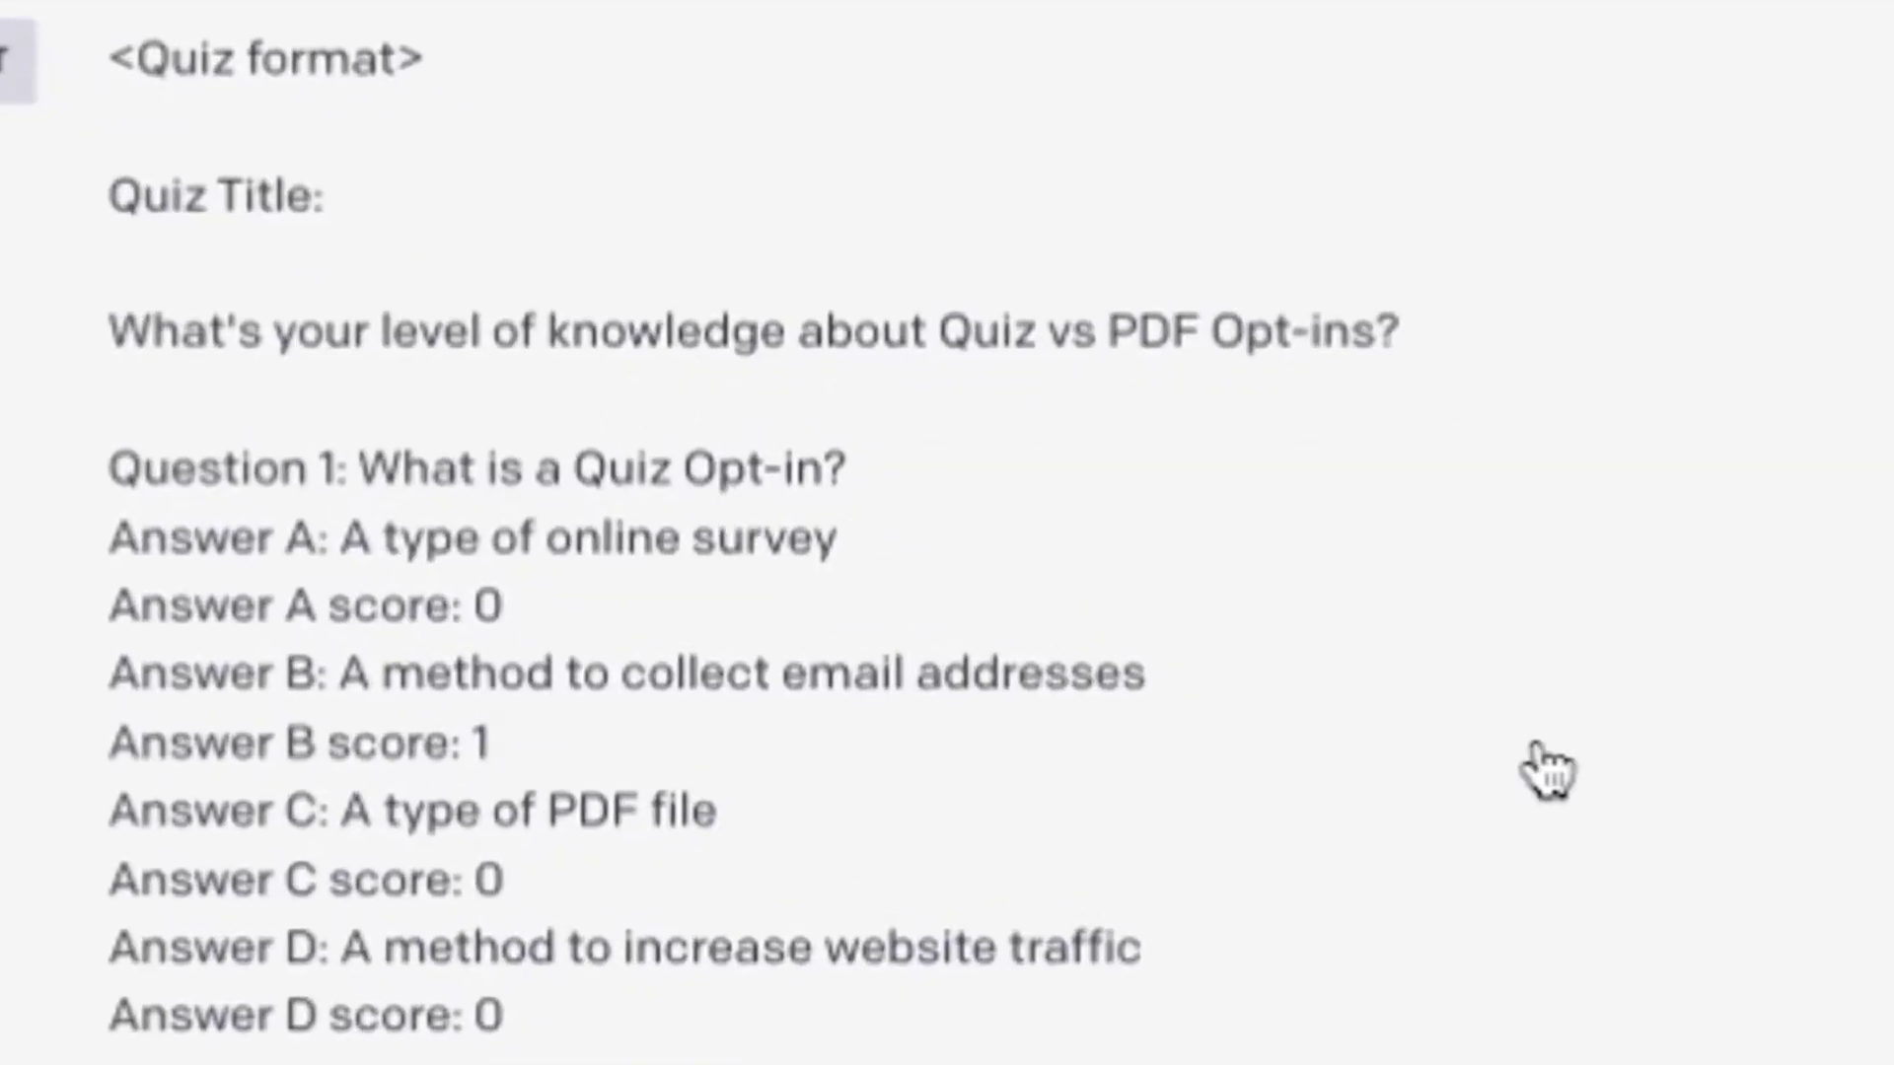
scroll(1546, 773, down, 10)
scroll(1545, 773, down, 3)
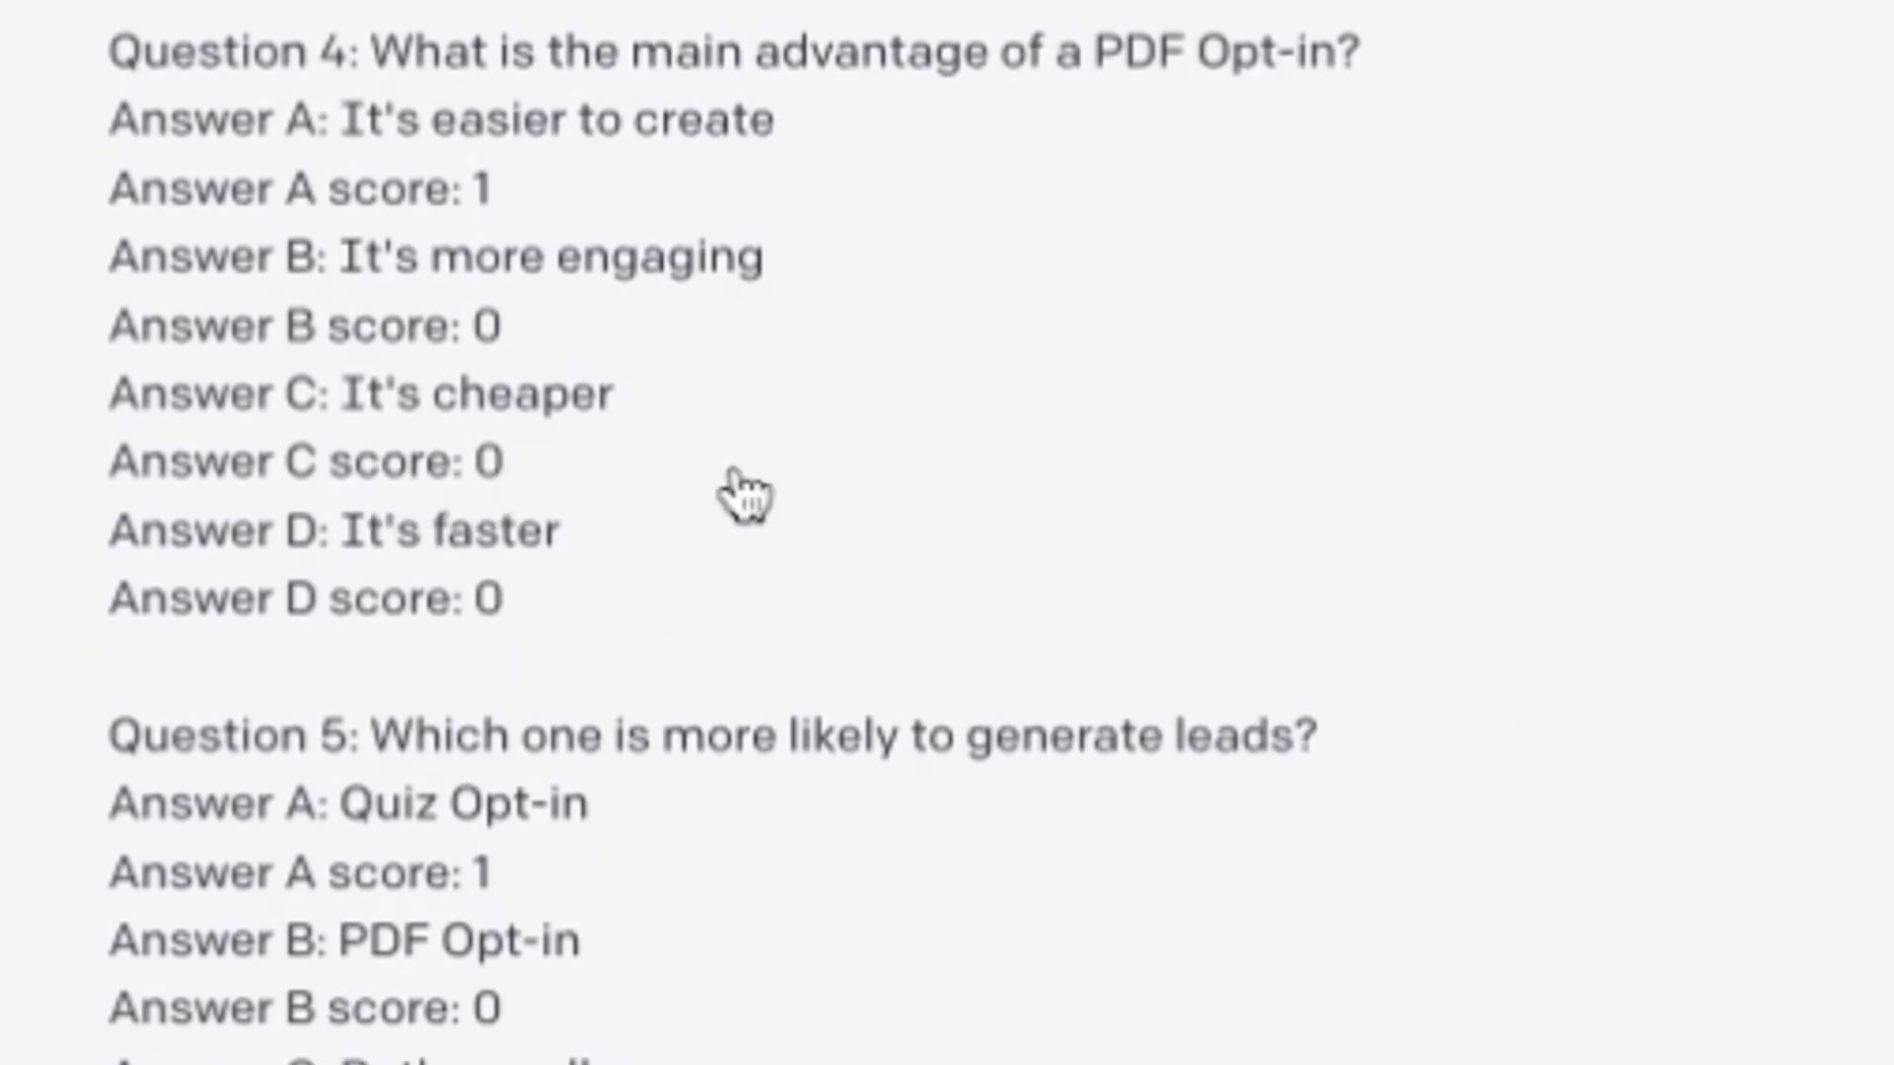
scroll(1180, 977, down, 9)
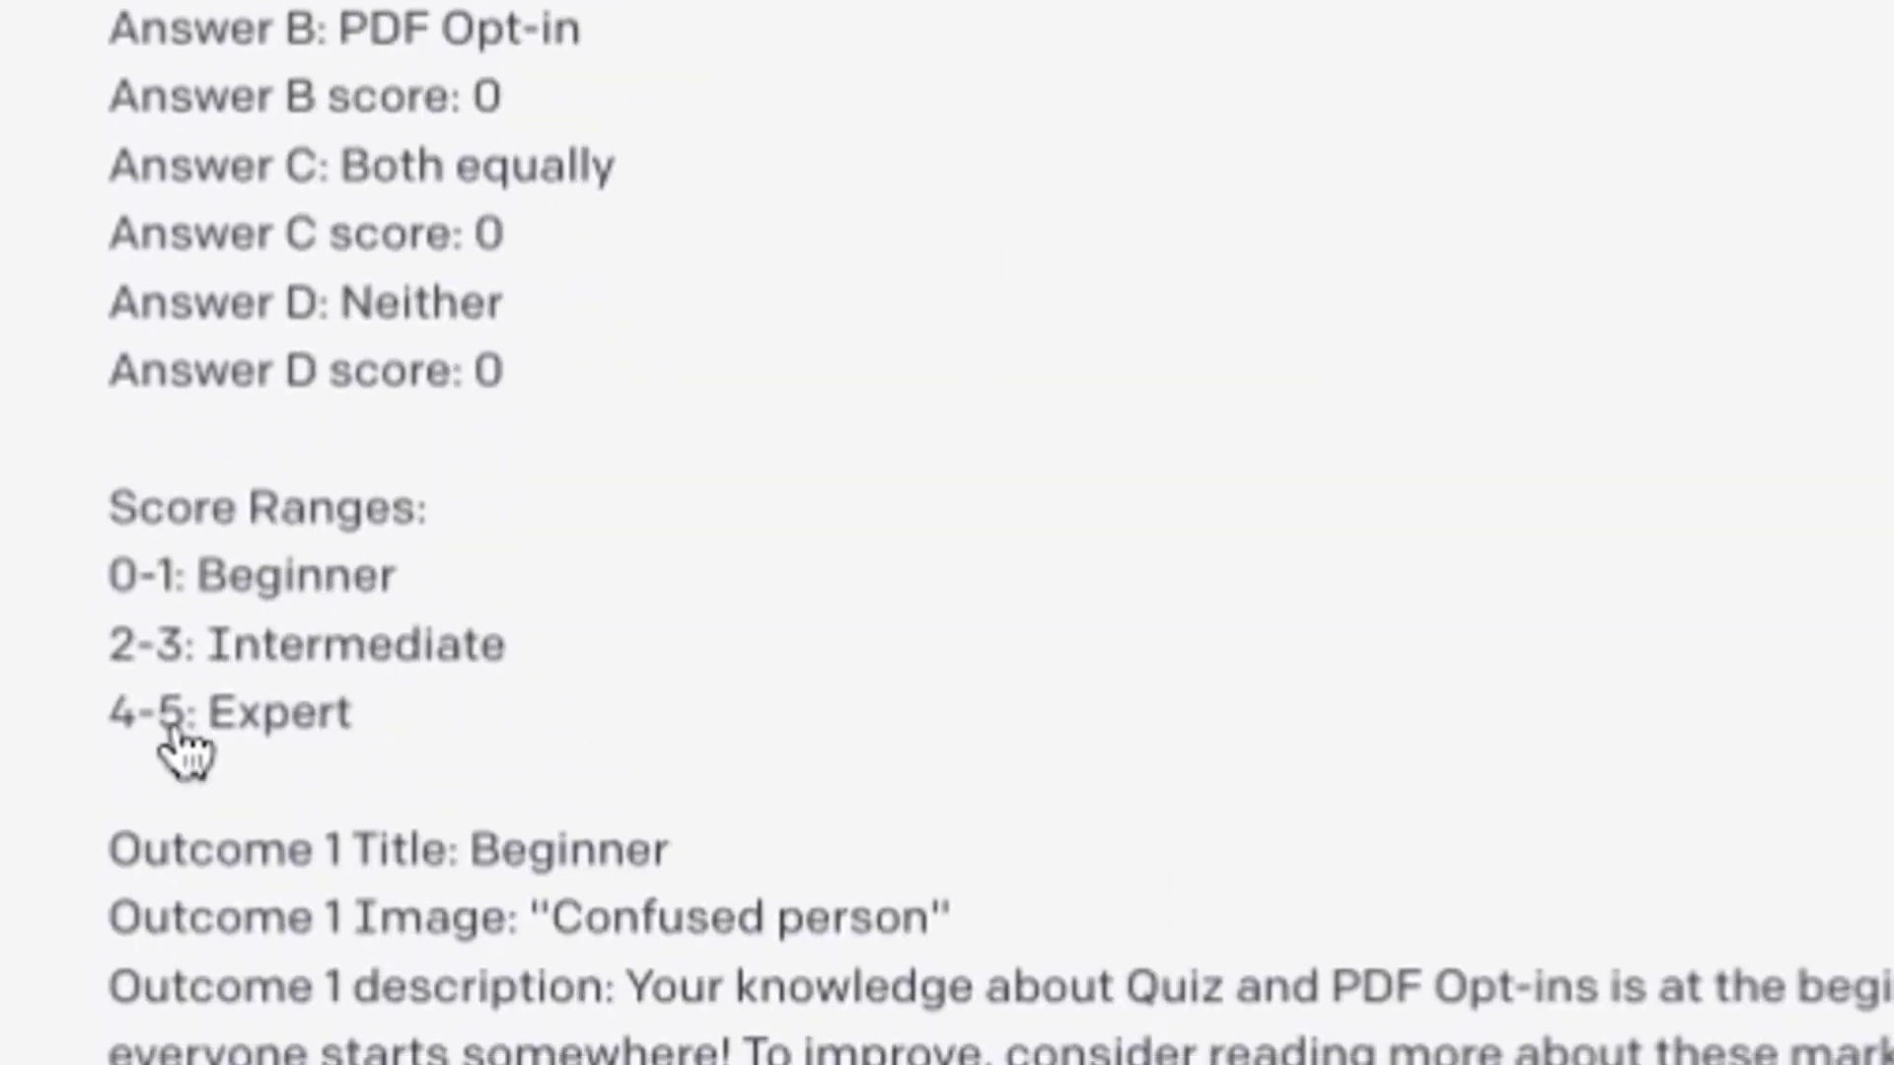
scroll(1090, 616, down, 6)
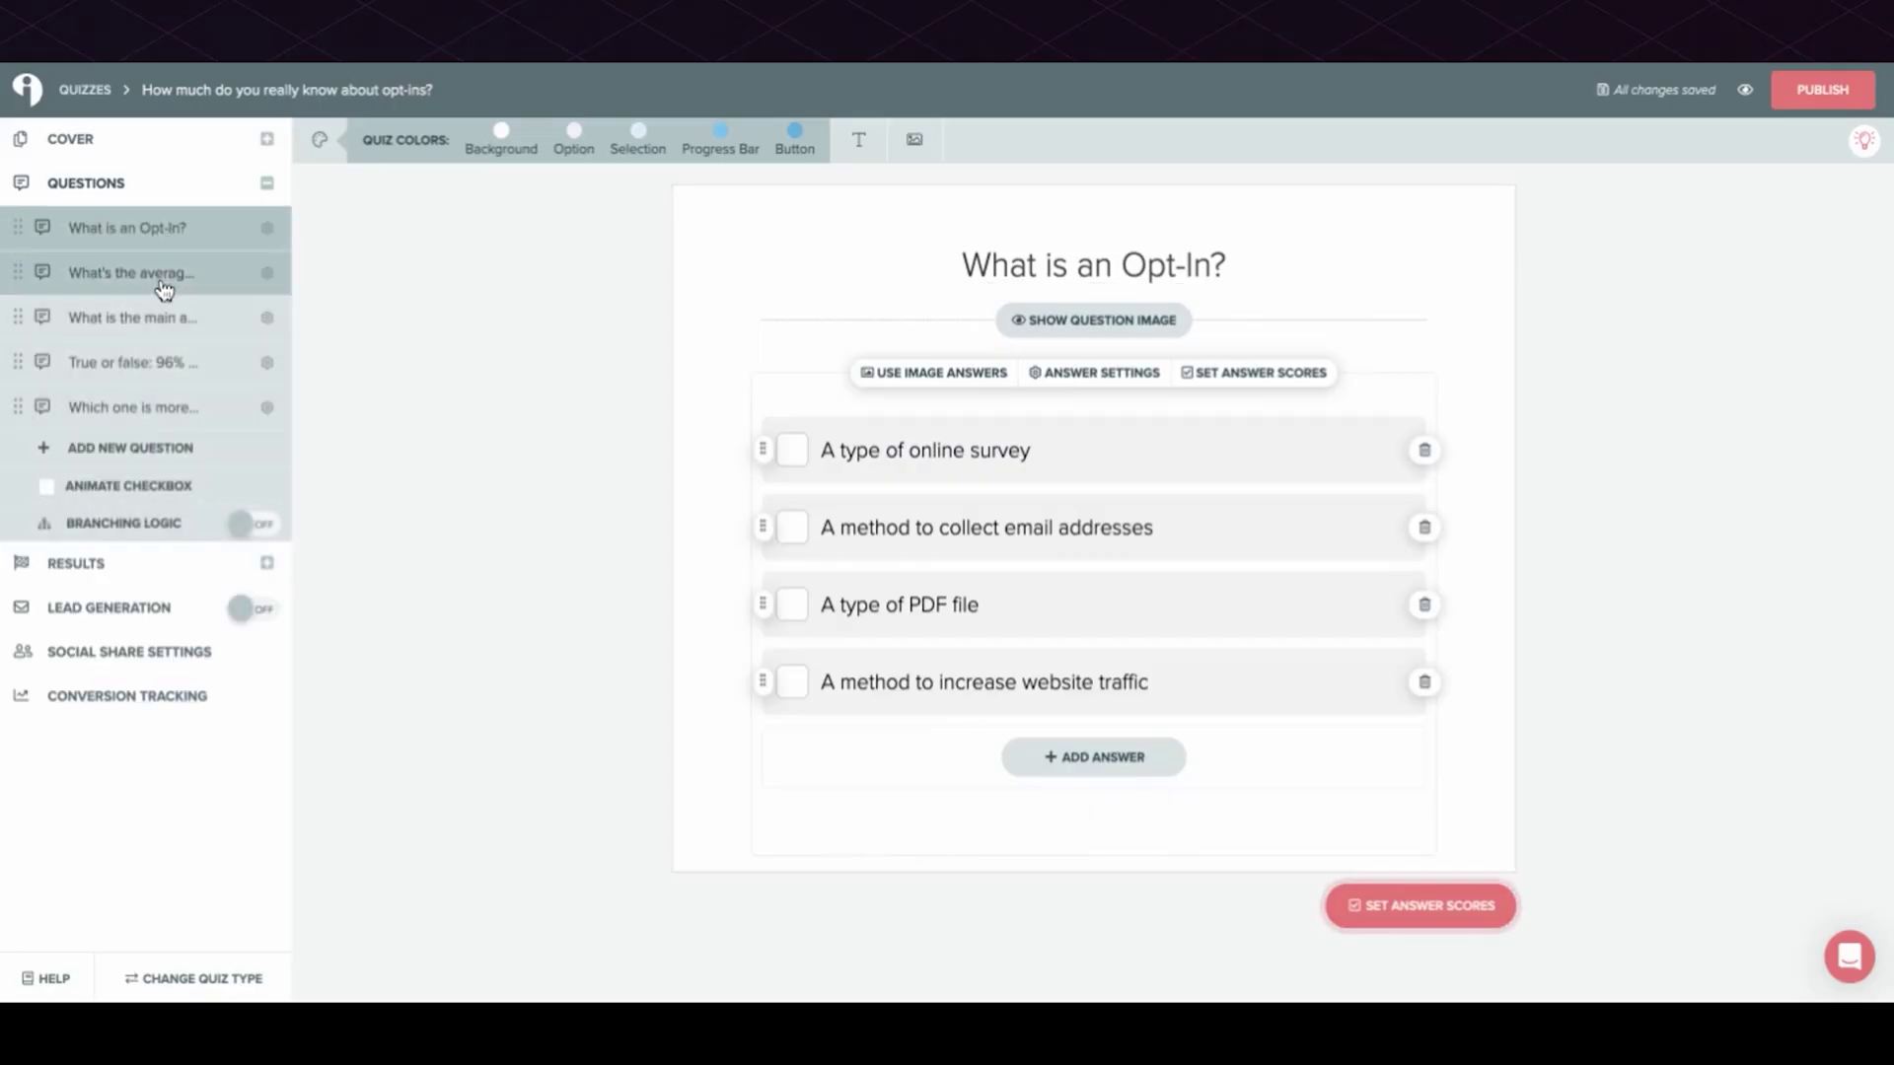
Select 'What's the average email rate opt-in?' in the sidebar Questions list
click(164, 289)
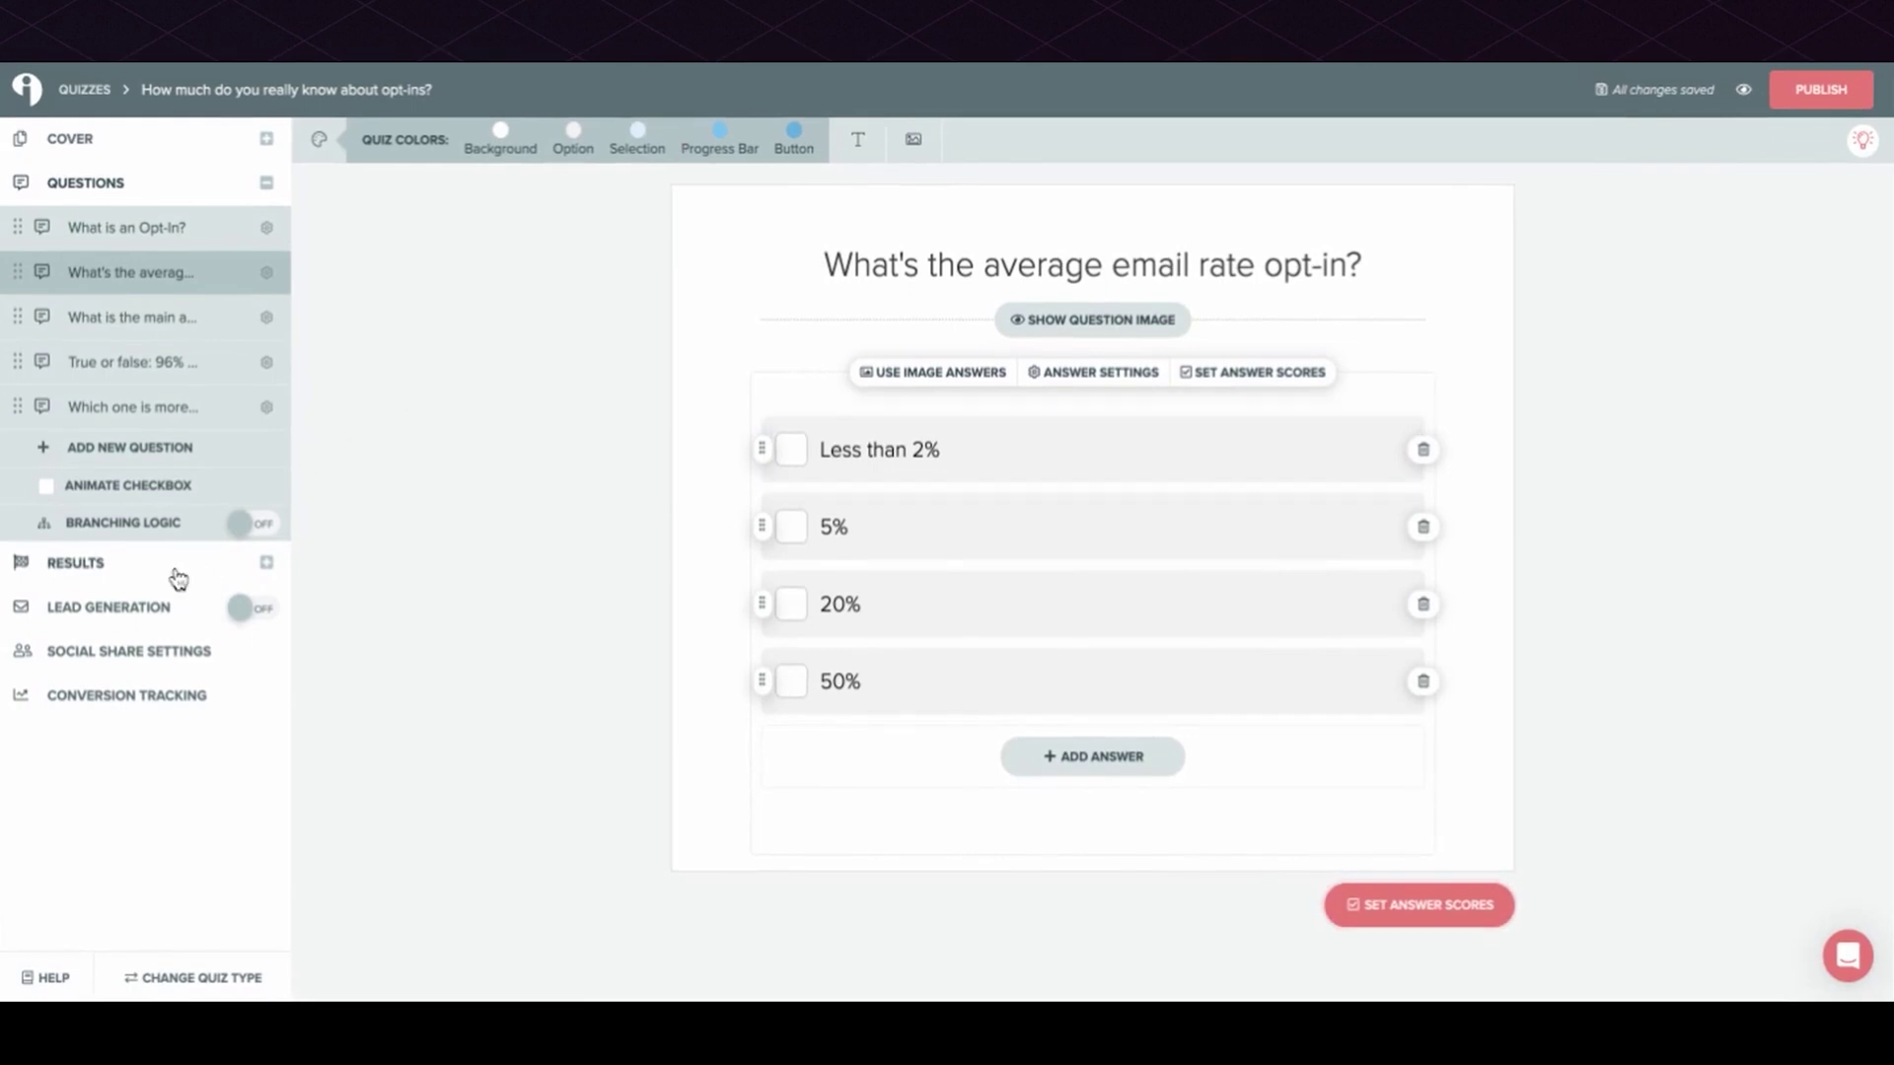
Expand Results to list Beginner, Intermediate and Expert, showing the Beginner (0 to 1) page
click(166, 576)
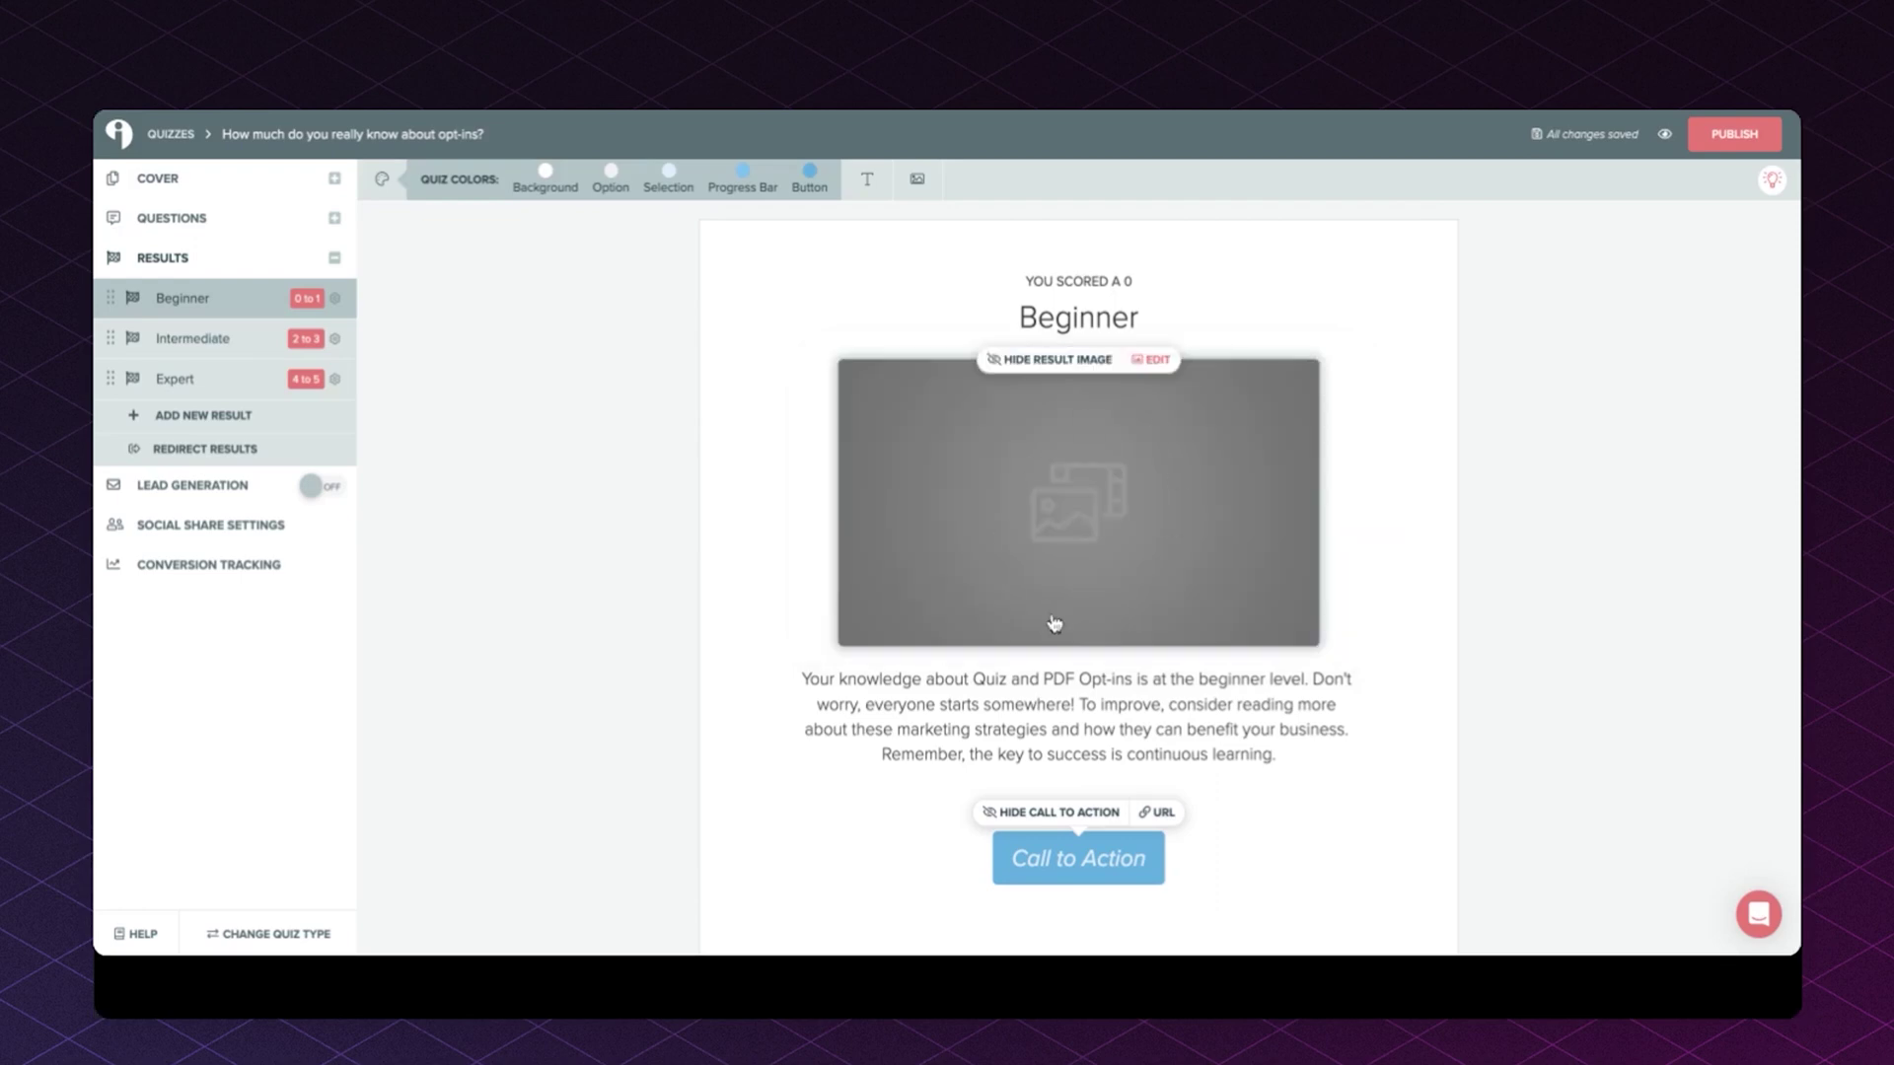
Open the Beginner result's image picker and view the Upload and YouTube/Vimeo video options
click(1143, 582)
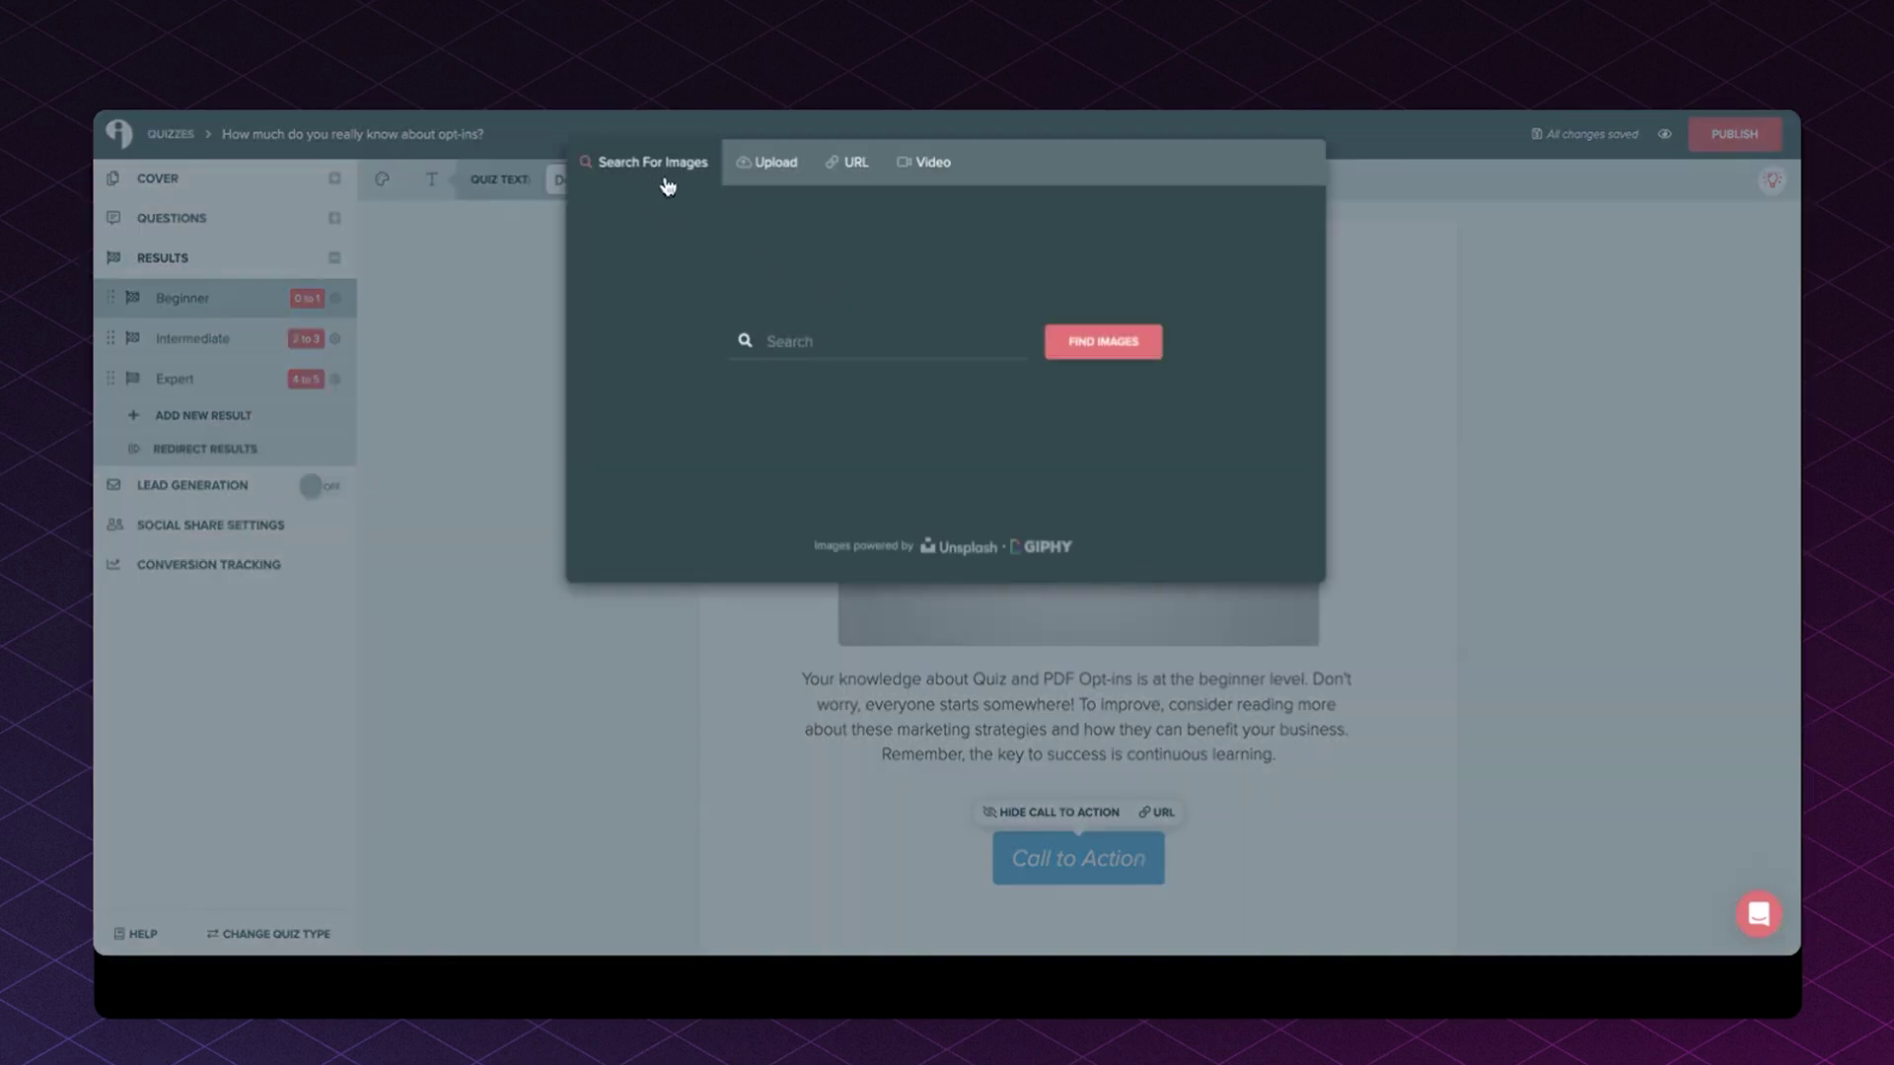
click(776, 172)
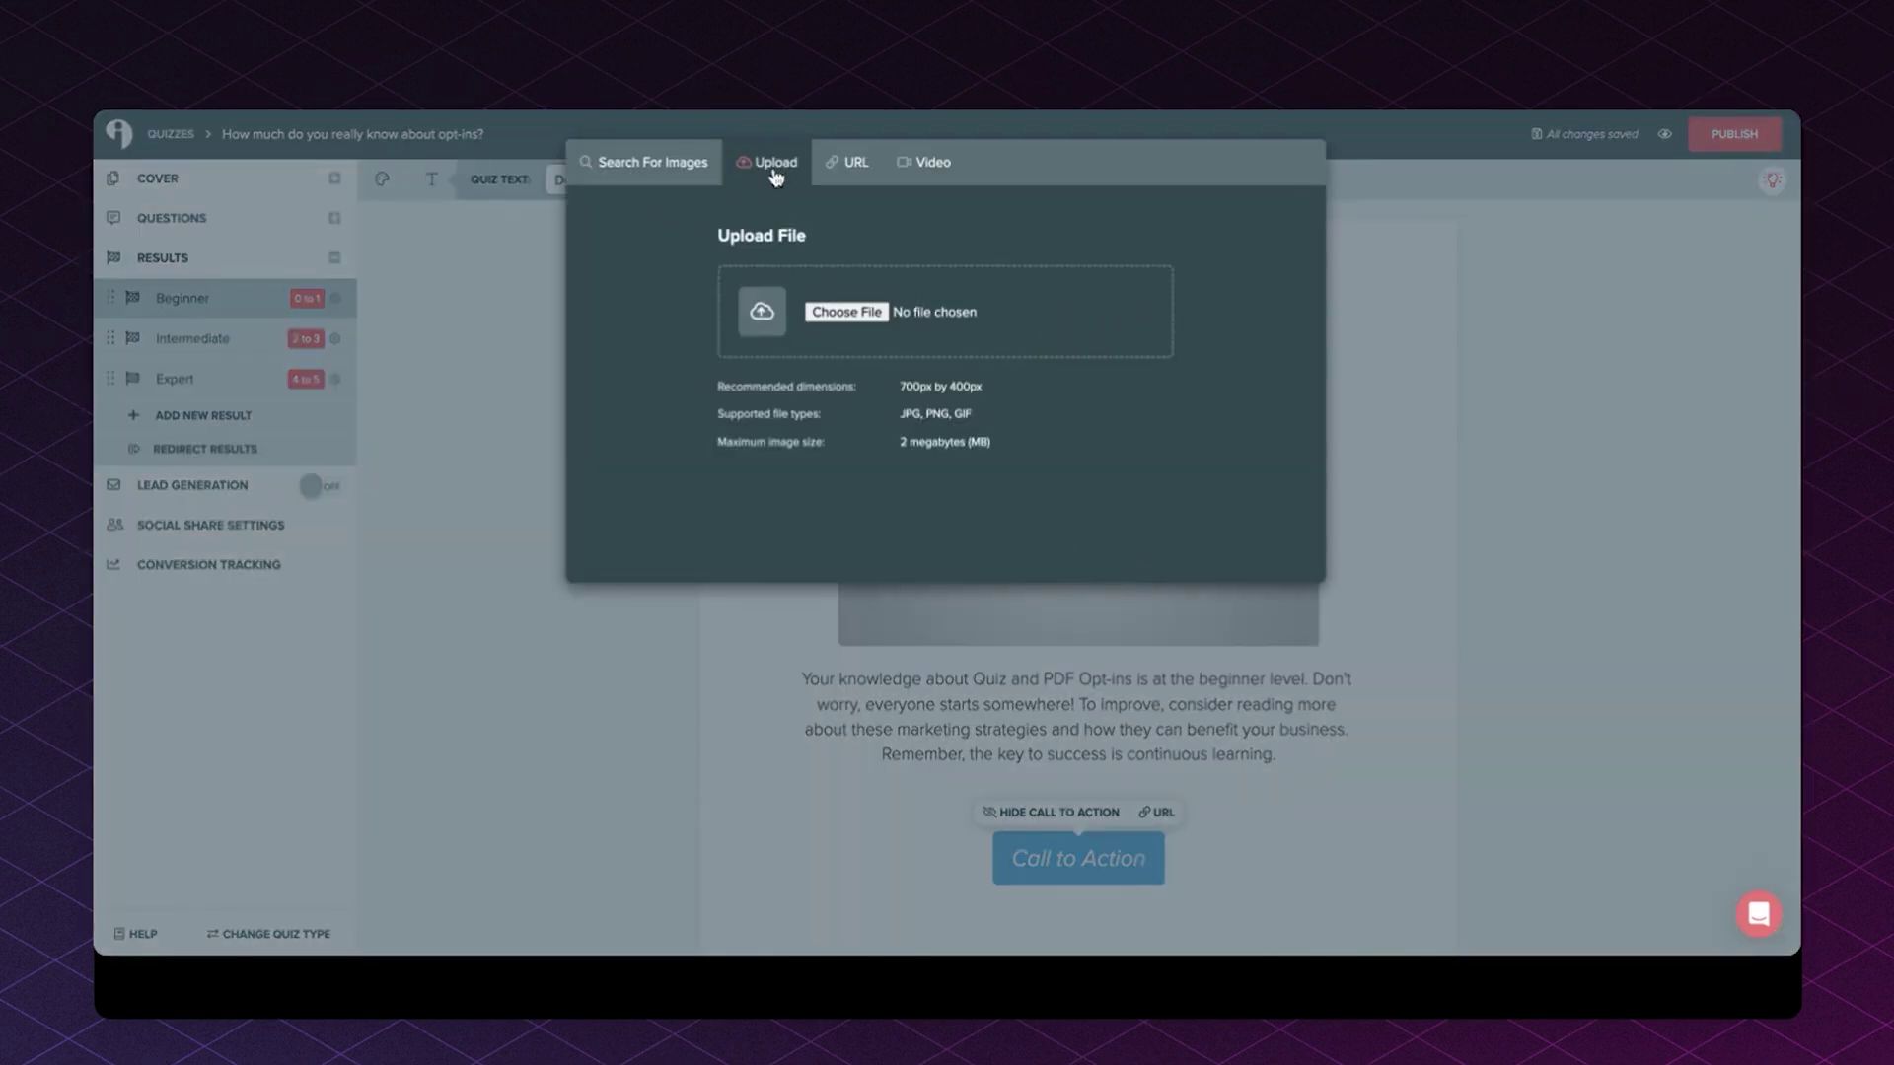
click(945, 176)
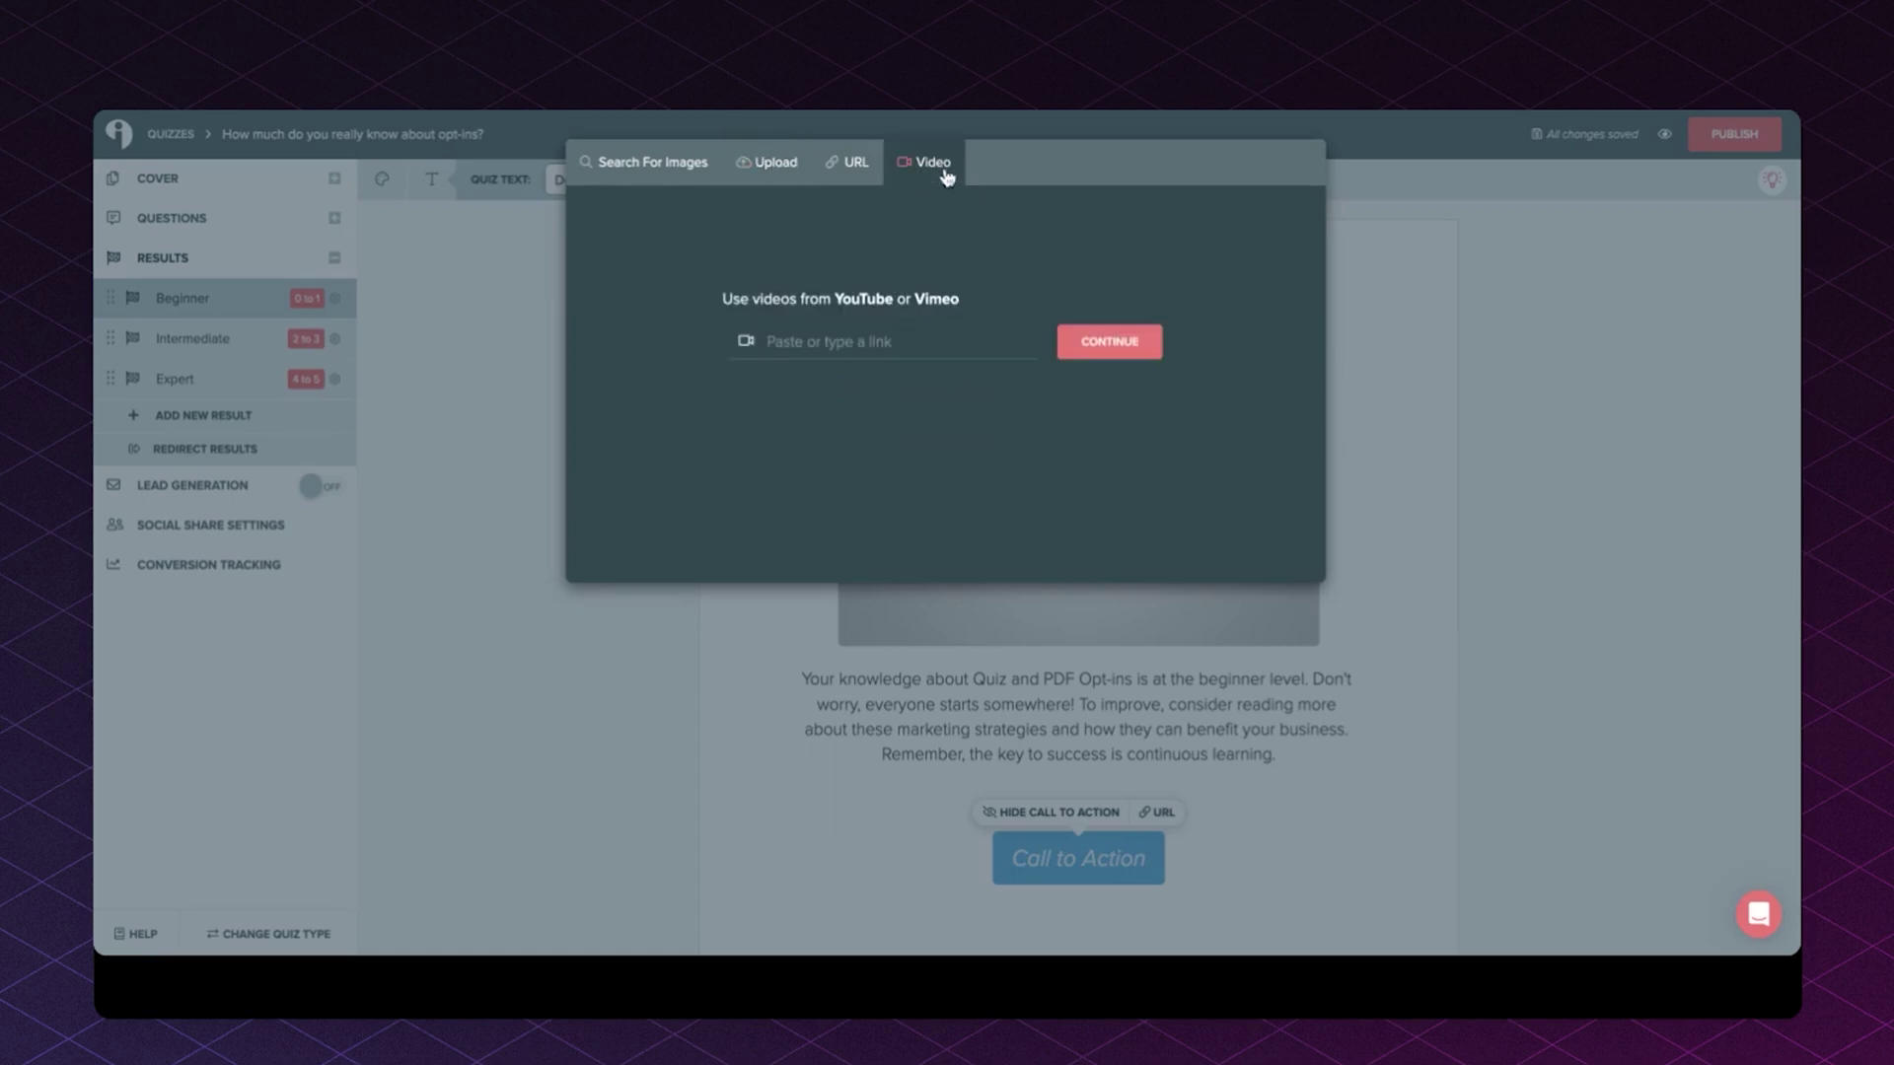